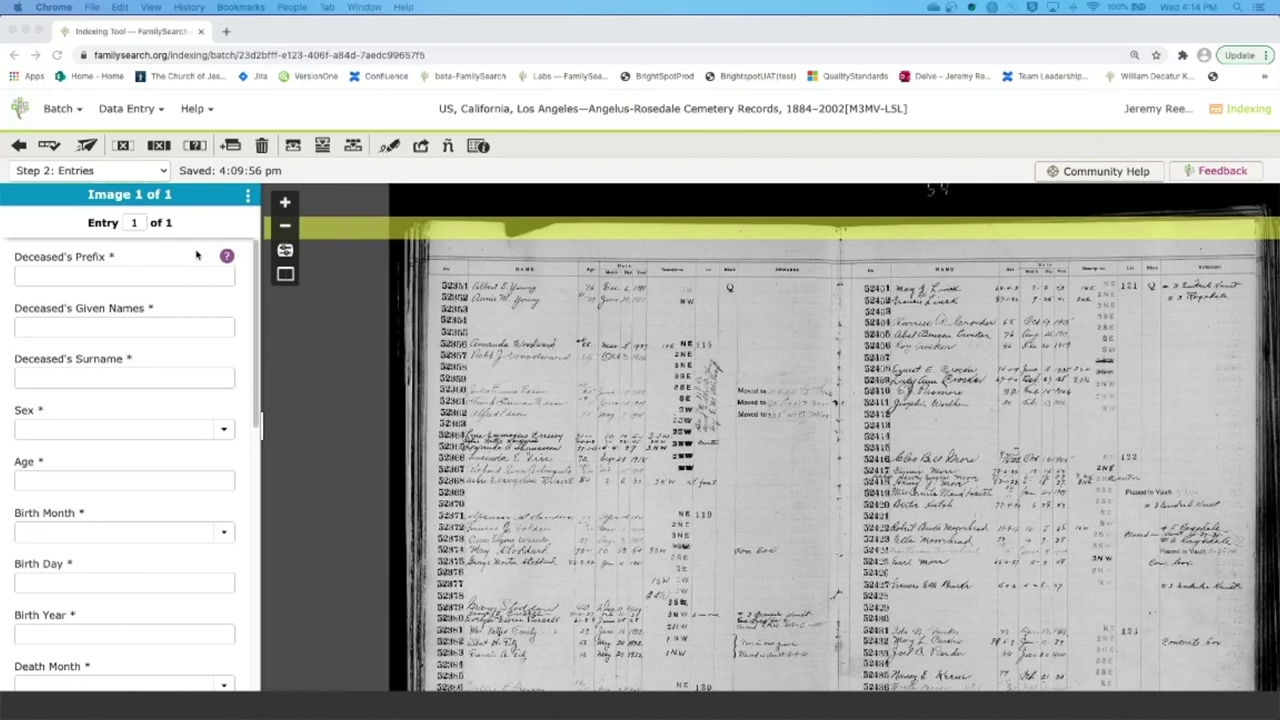
Move the entry form to the right side of the image, then back to the left.
click(248, 198)
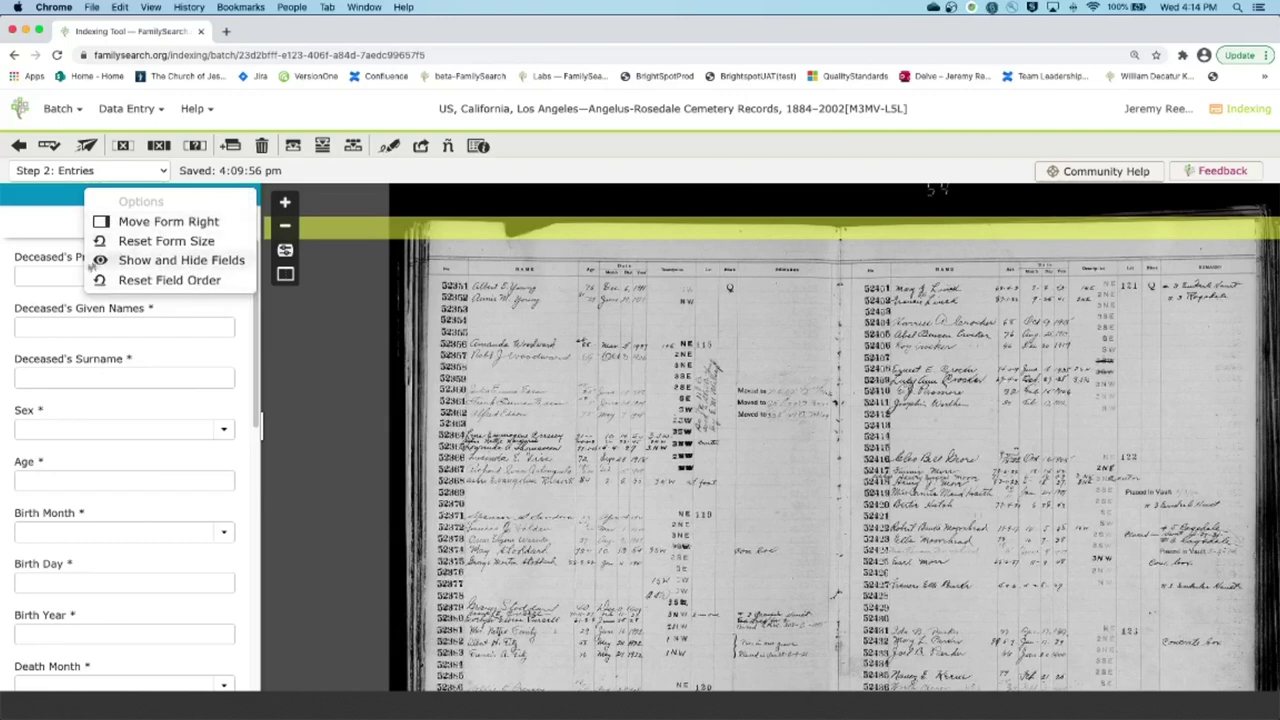
click(118, 221)
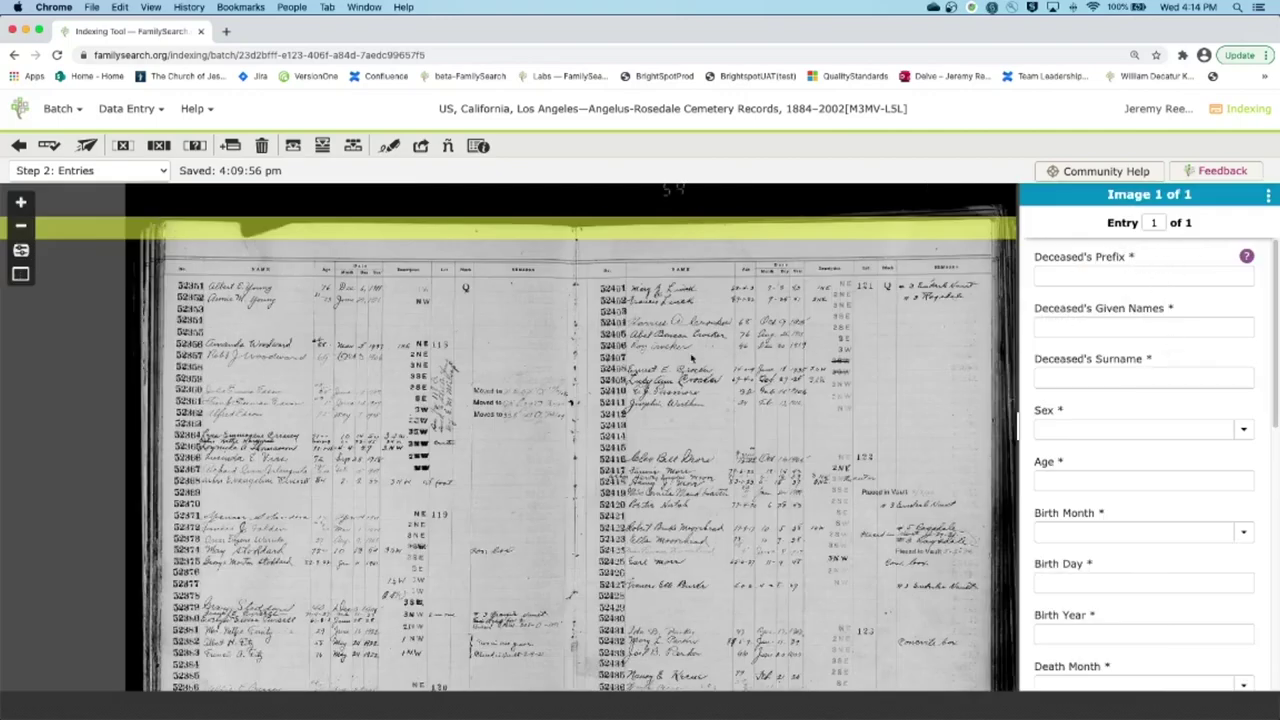
click(1268, 198)
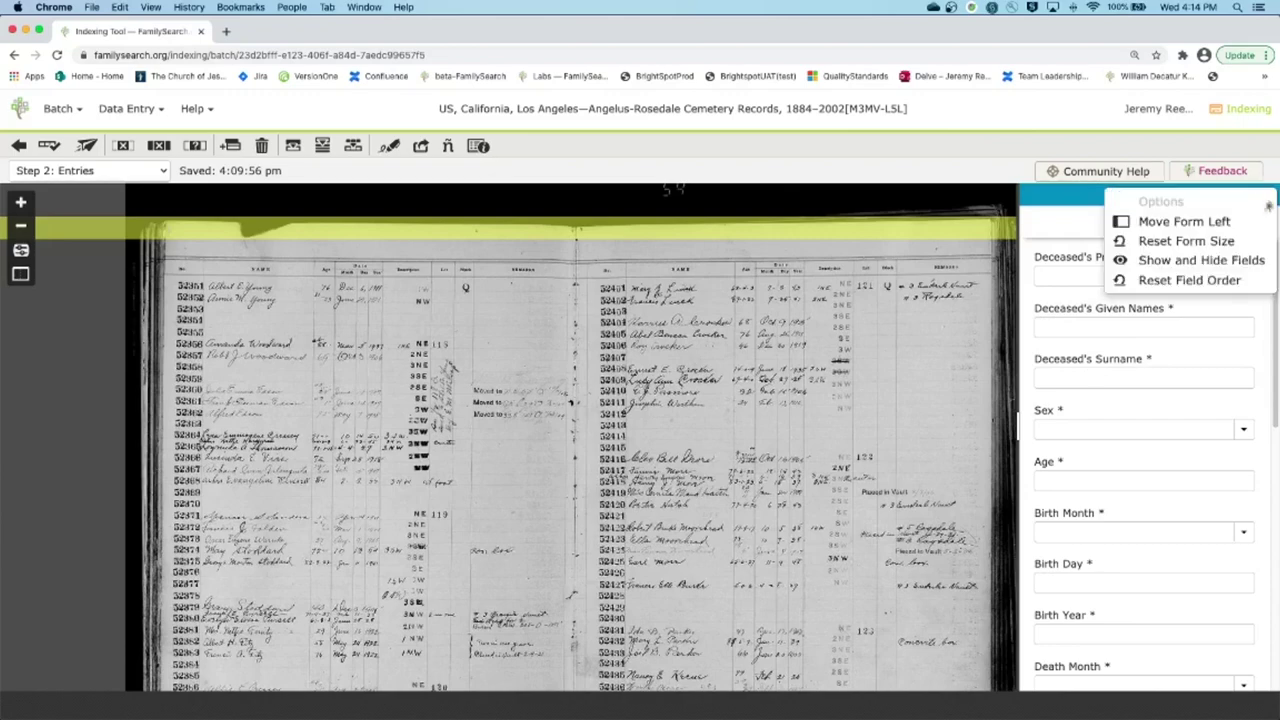
click(1214, 225)
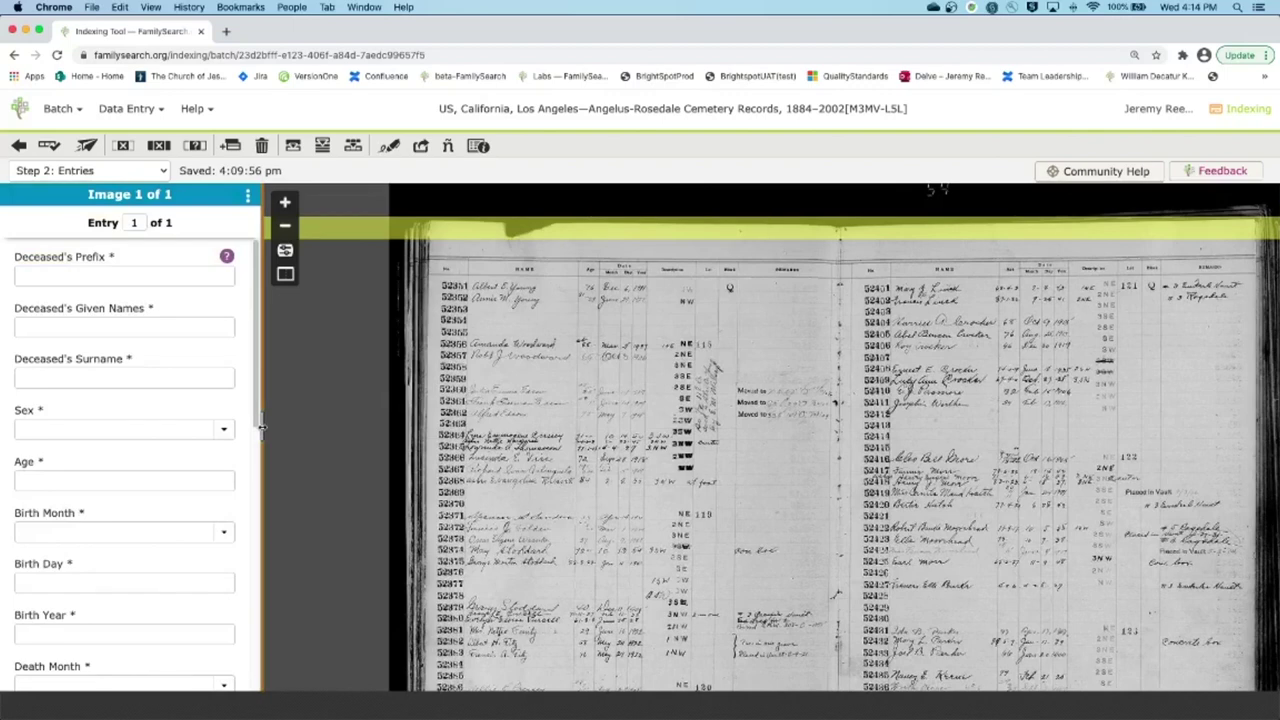
Widen the entry form panel with the splitter, then drag it narrow so the image fills most of the workspace.
drag(261, 428, 427, 428)
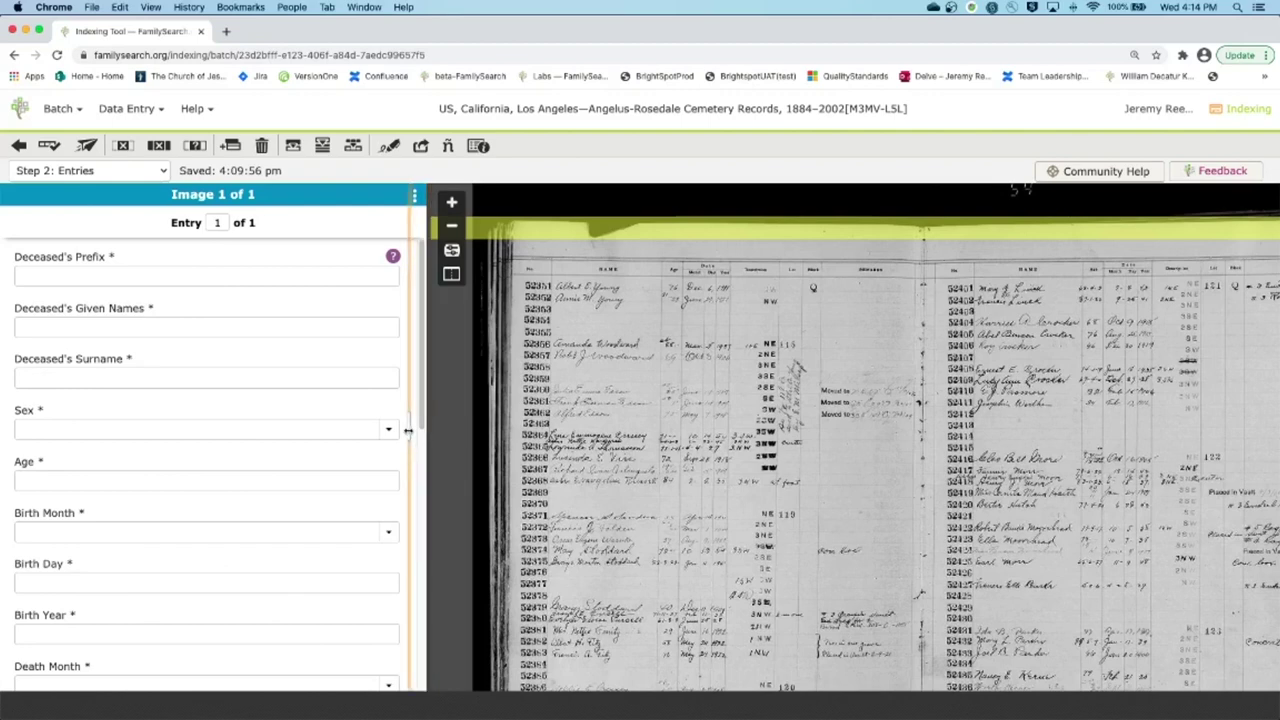
drag(468, 430, 478, 436)
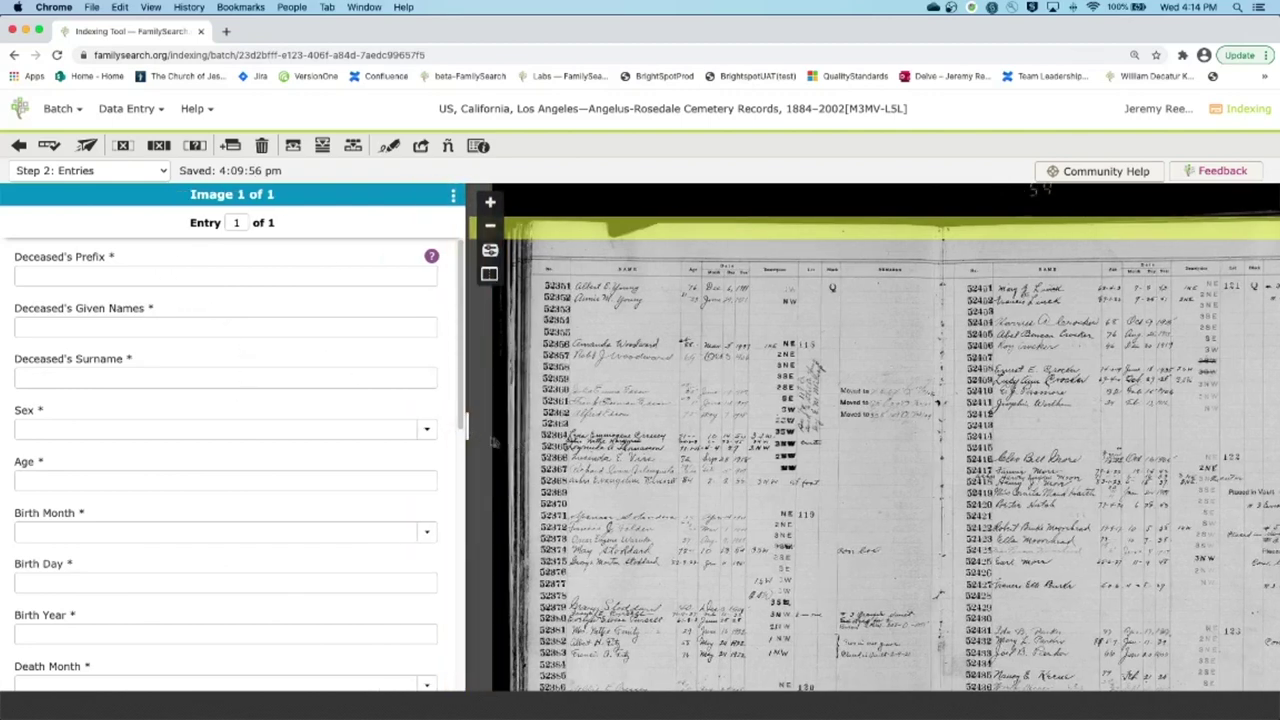
drag(467, 432, 140, 434)
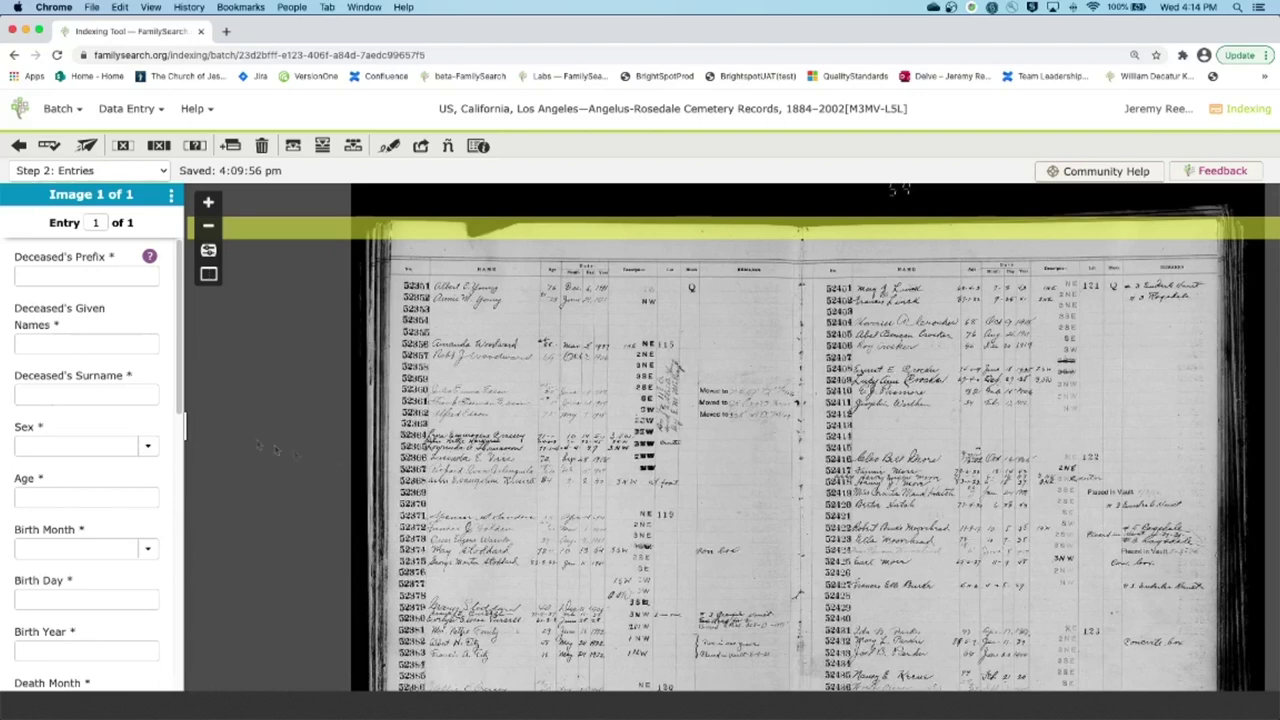
Choose Reset Form Size from the form's Options menu to restore the panel's default width.
click(169, 197)
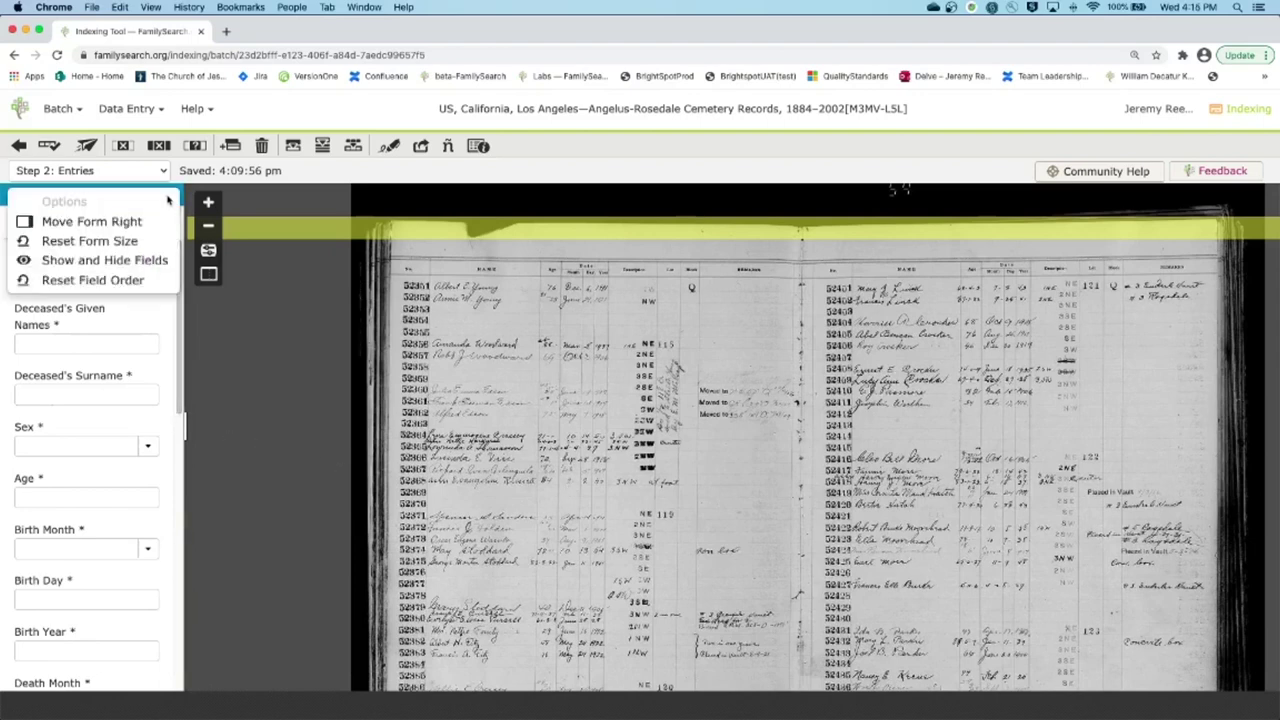
click(112, 244)
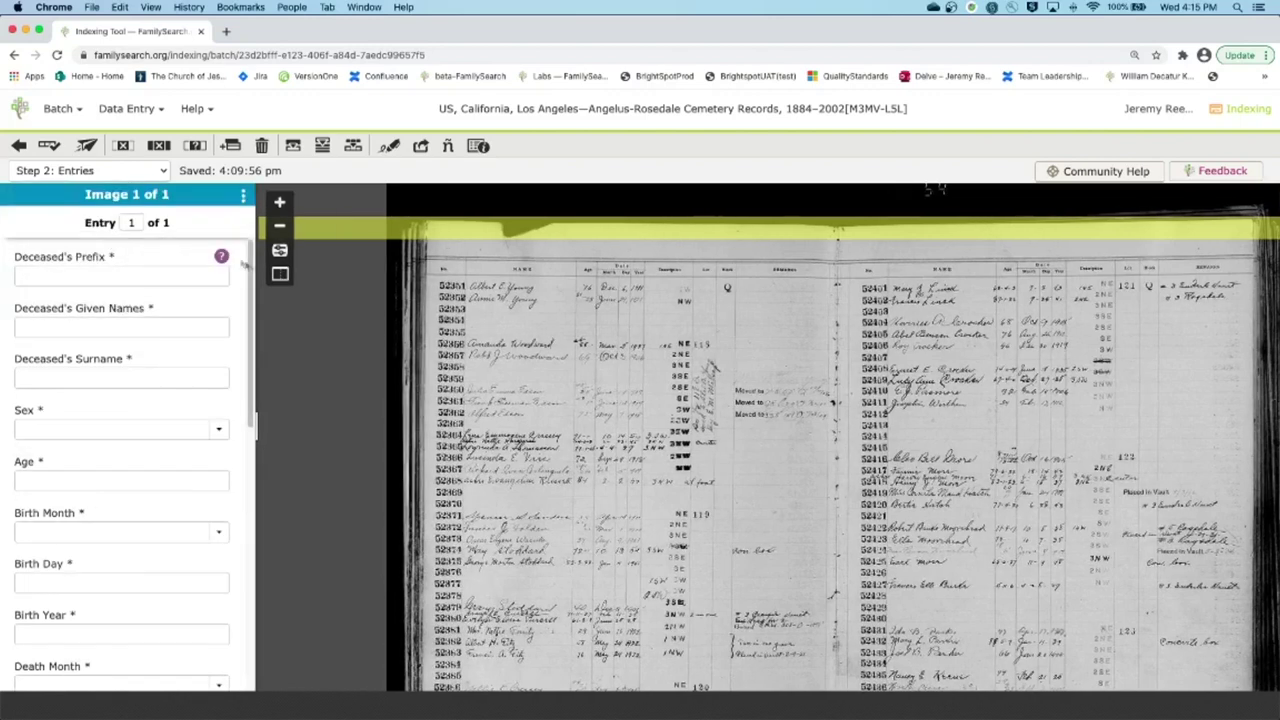
click(243, 196)
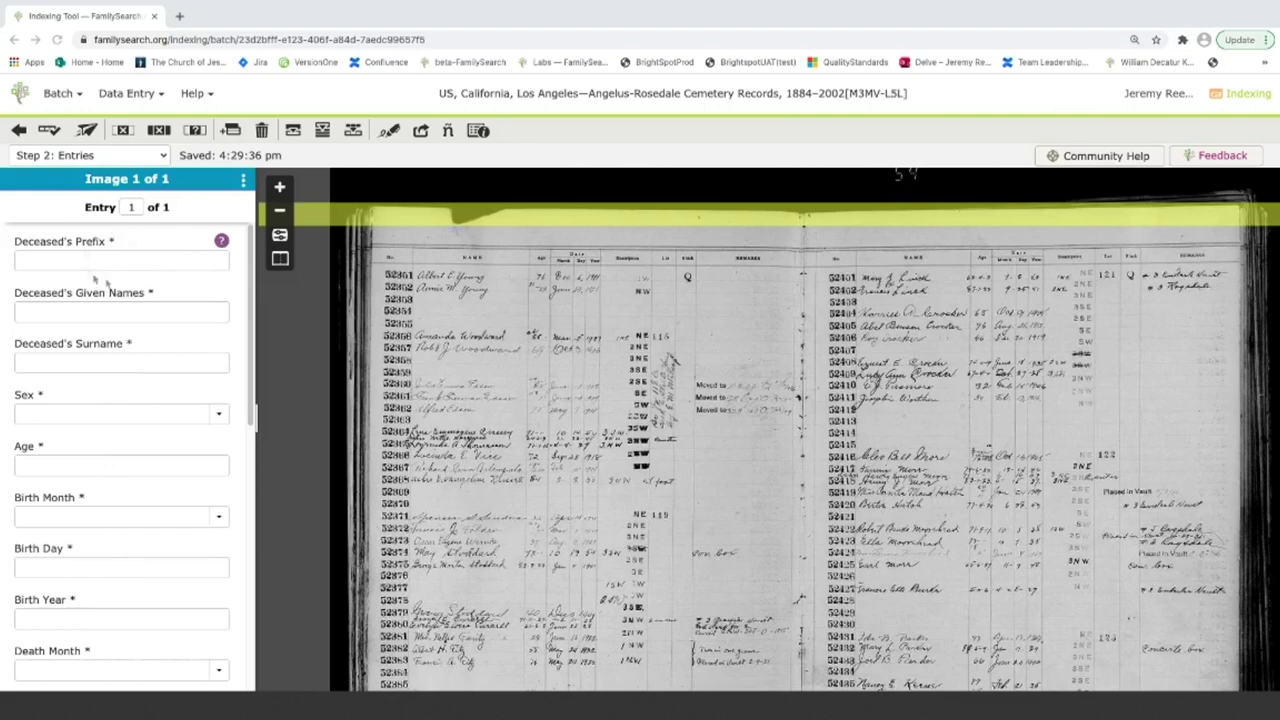
Switch to the Table Entry layout and enlarge the image viewer beneath the table.
click(152, 96)
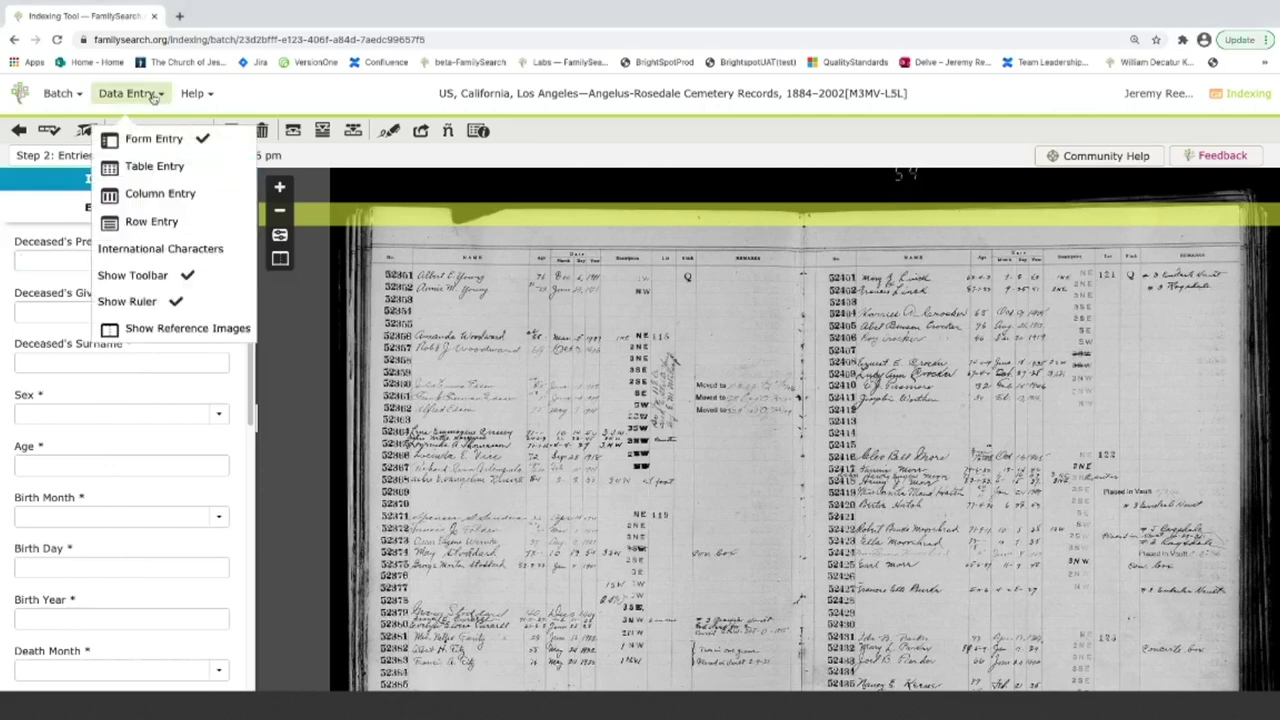
click(152, 168)
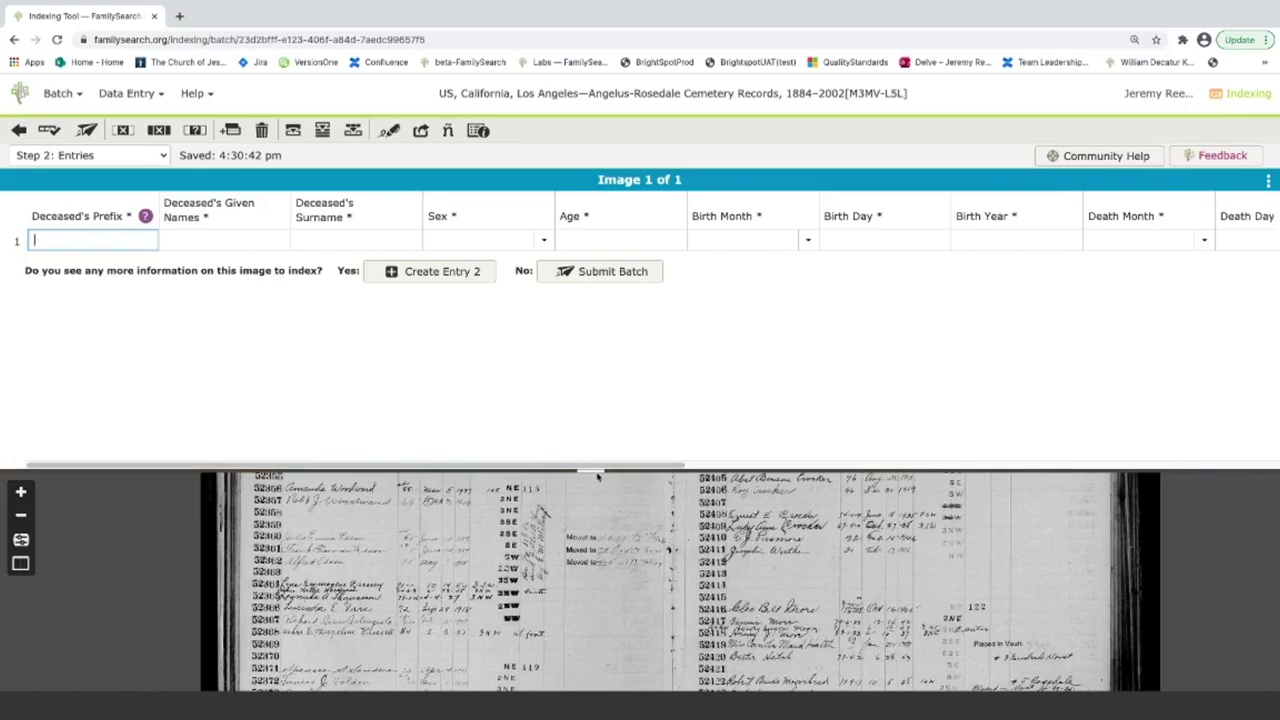
drag(598, 468, 600, 330)
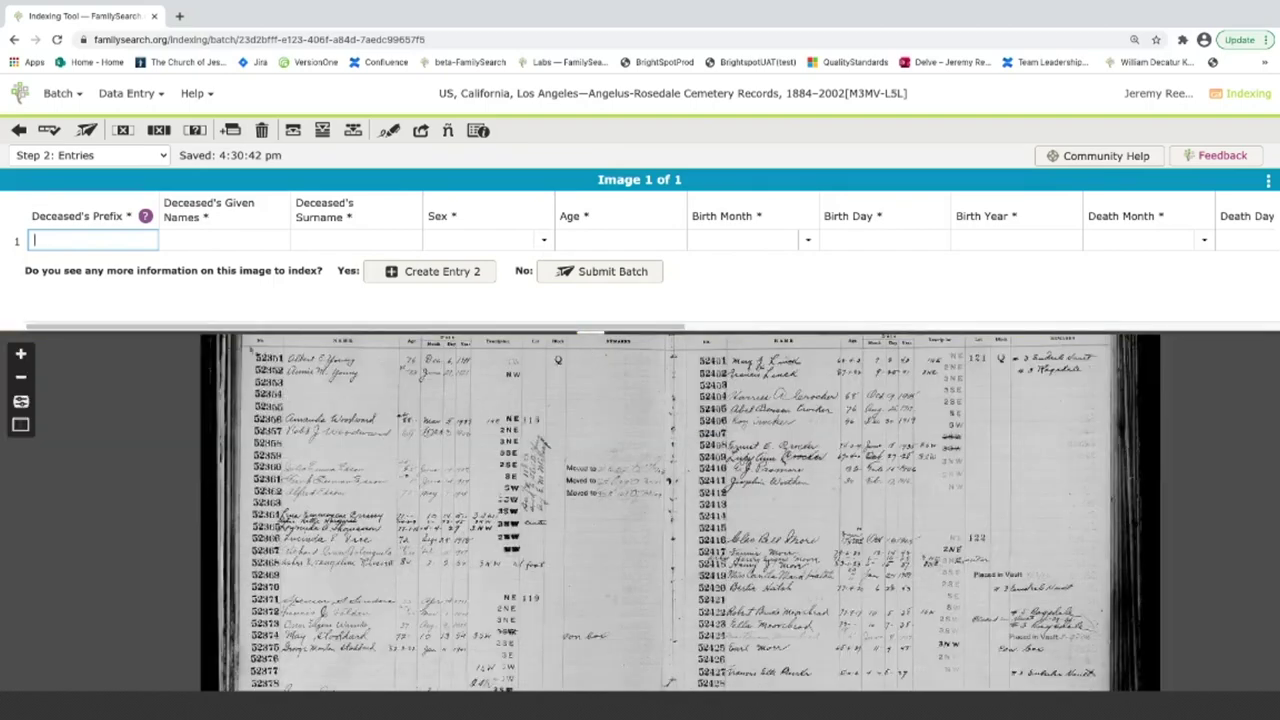
Zoom and pan the ledger image, then add two blank entry rows with Create Entry.
scroll(333, 452, up, 2)
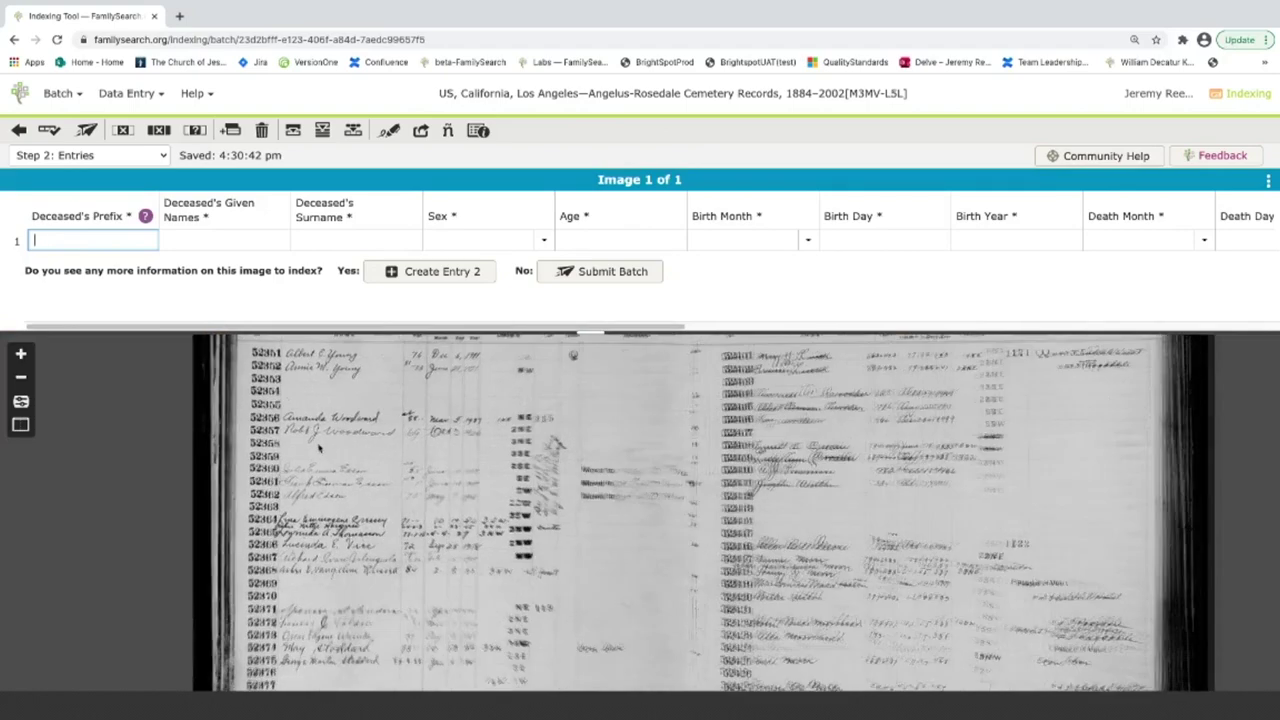
drag(380, 363, 271, 370)
scroll(271, 370, up, 3)
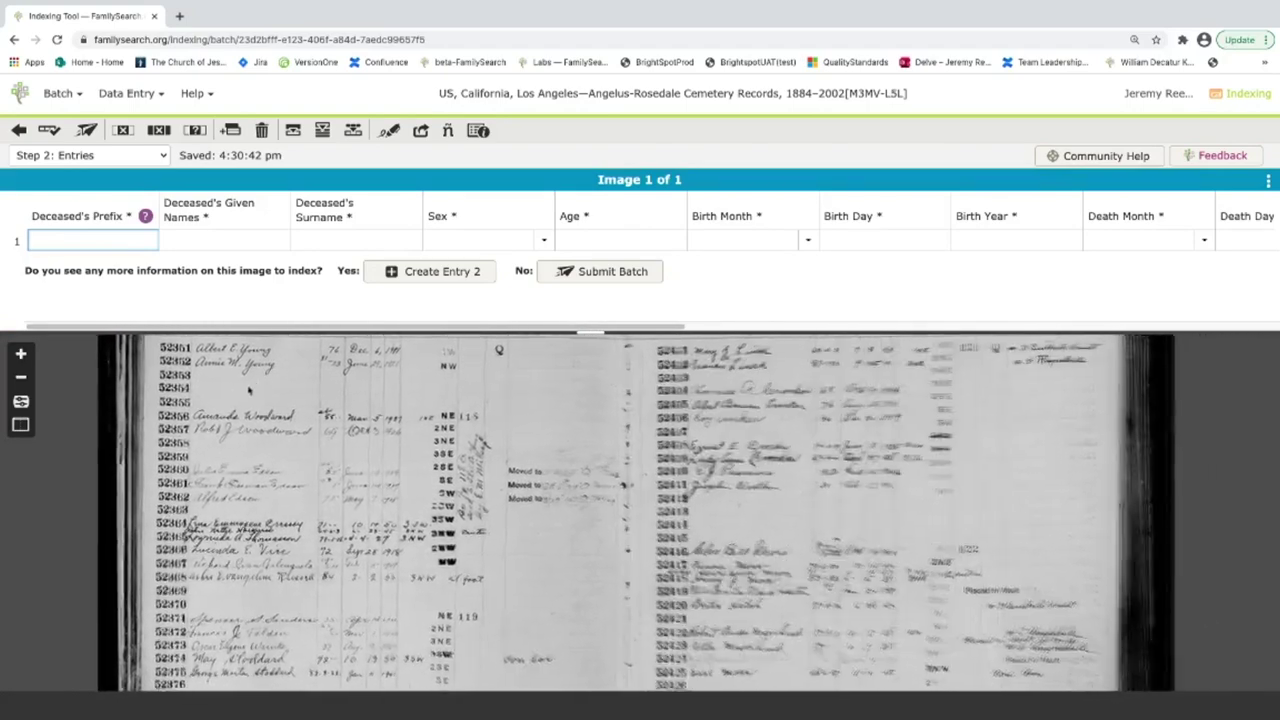
scroll(268, 378, up, 2)
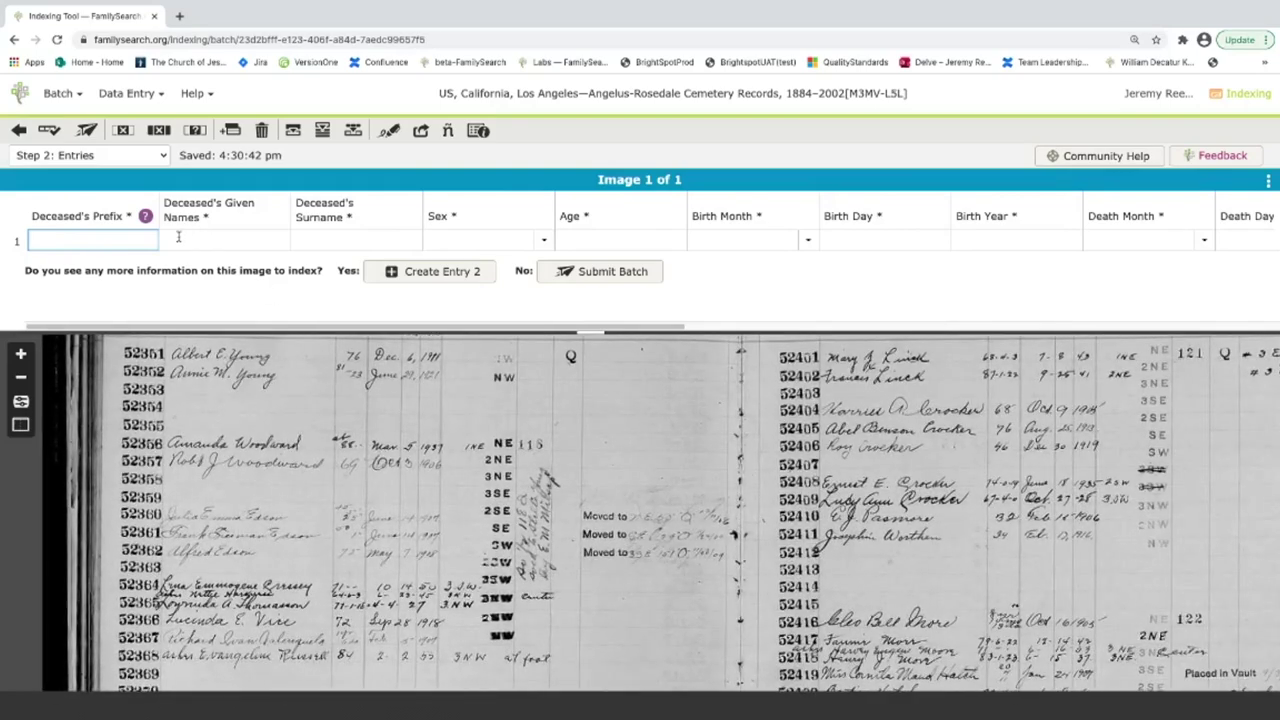
scroll(295, 368, down, 2)
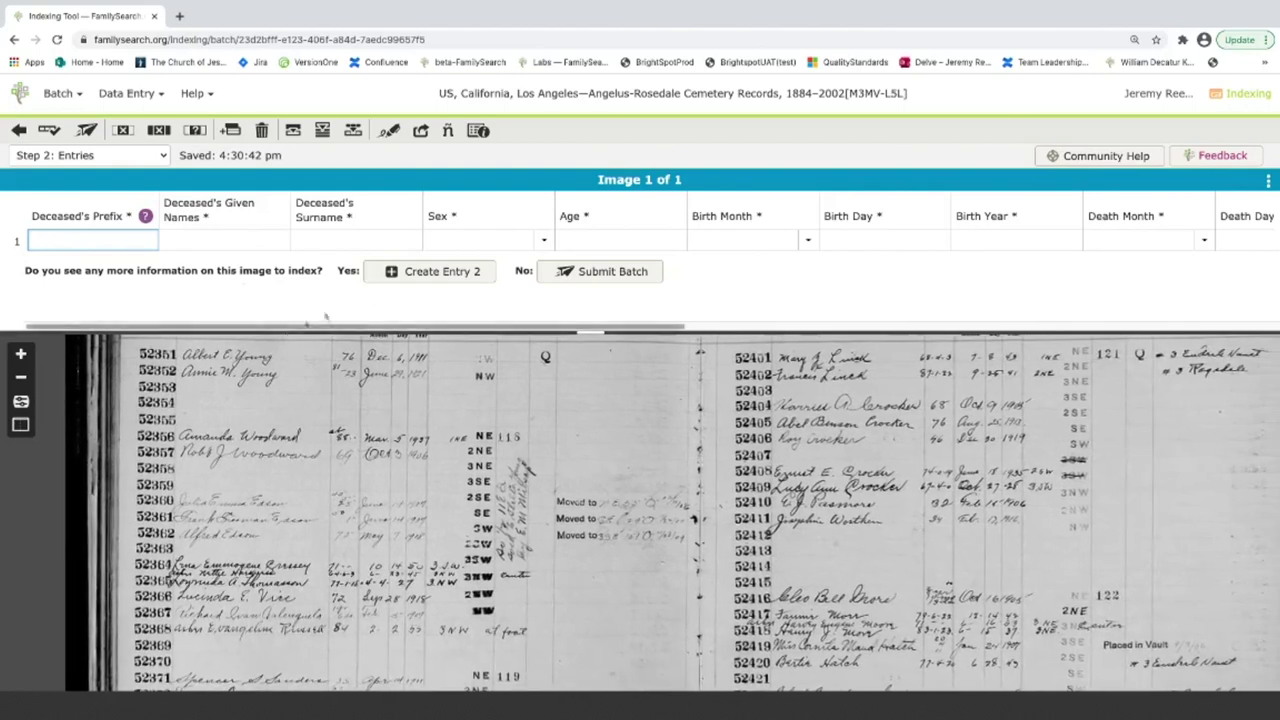
click(443, 271)
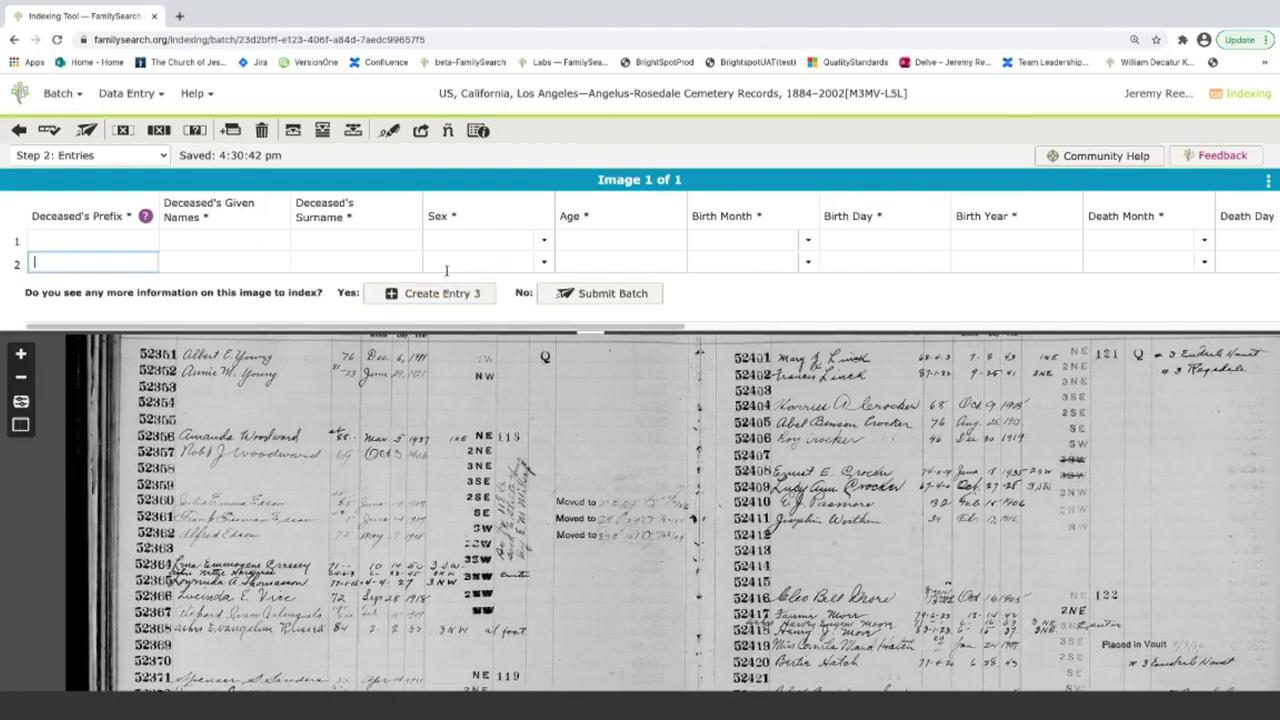
click(444, 291)
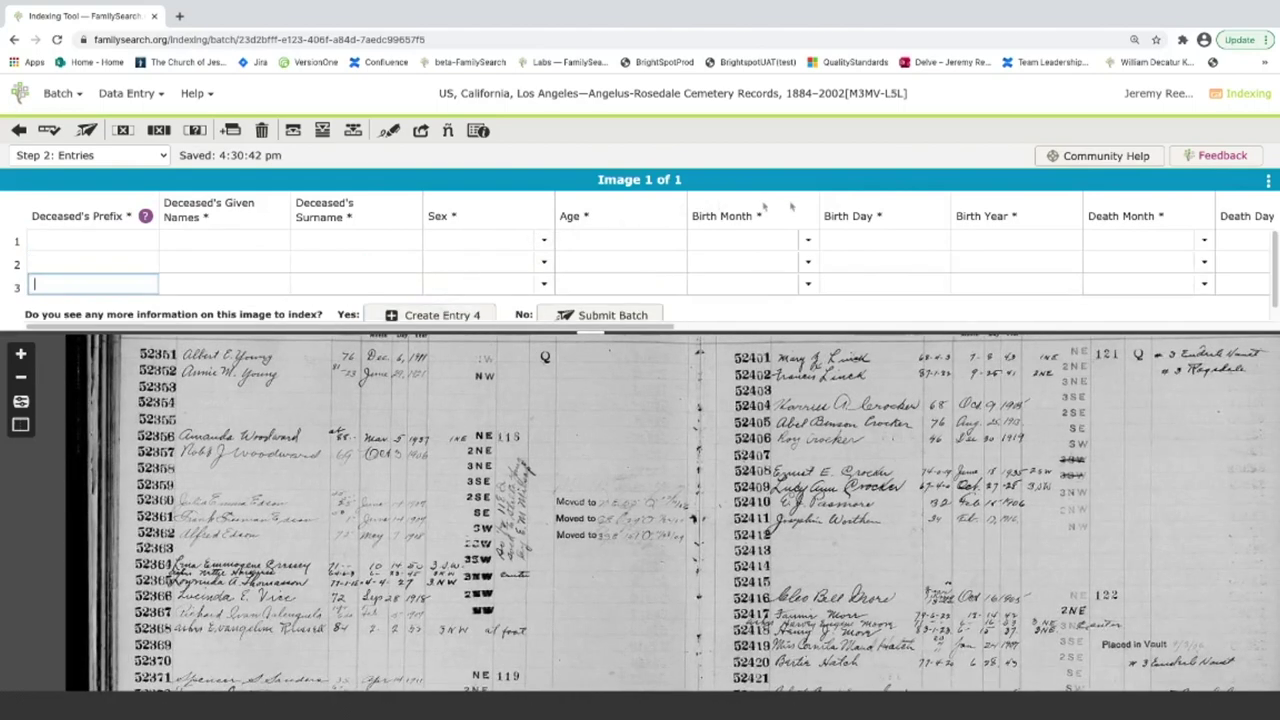
click(1267, 183)
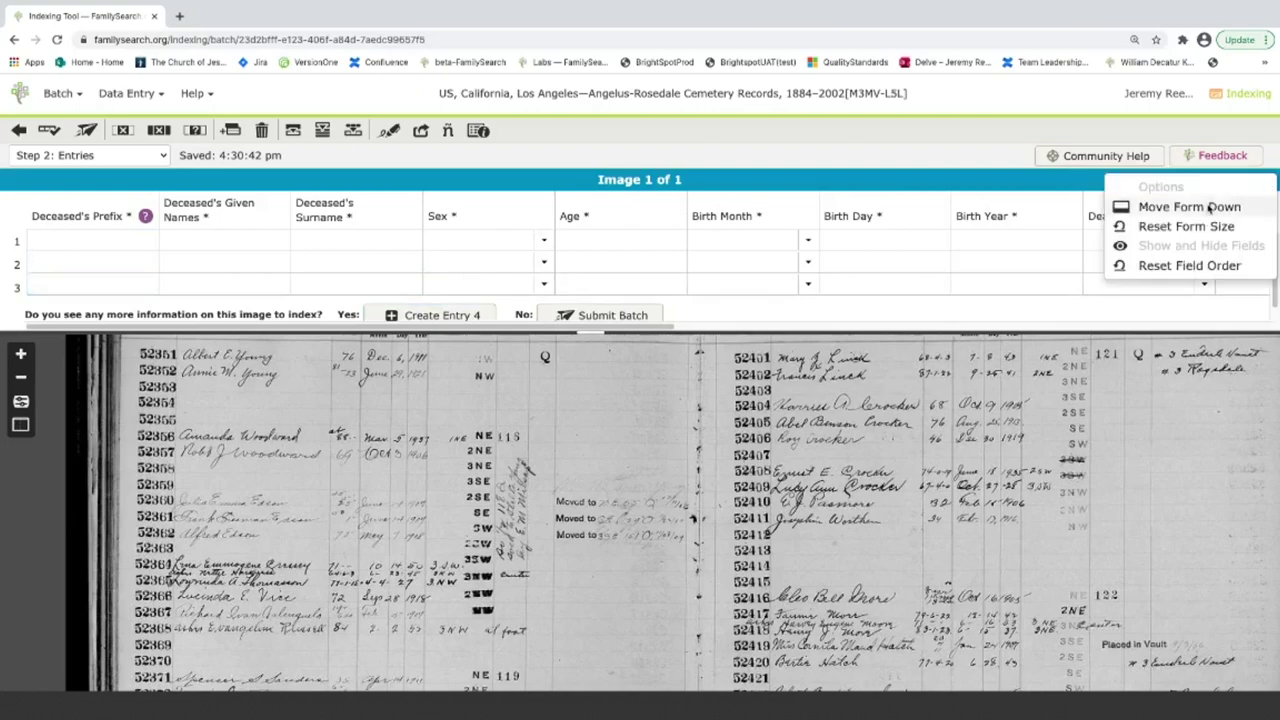
click(1190, 207)
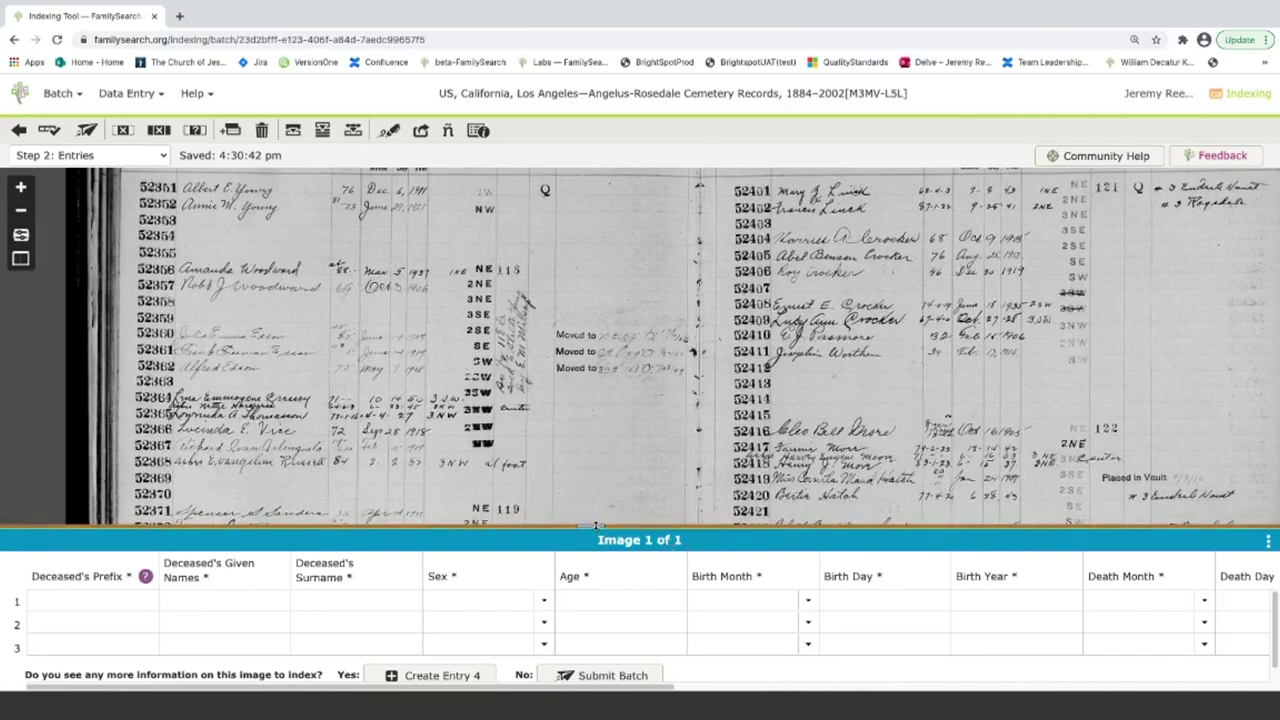
drag(590, 527, 602, 490)
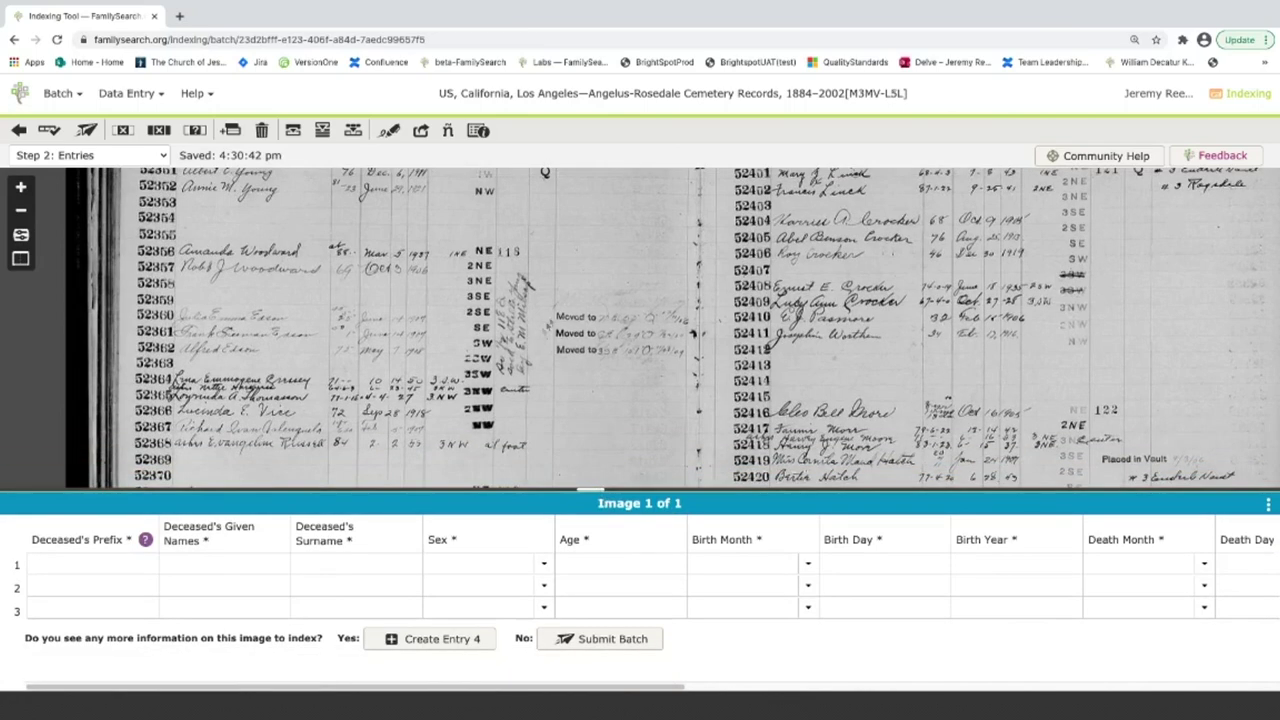
drag(560, 290, 573, 437)
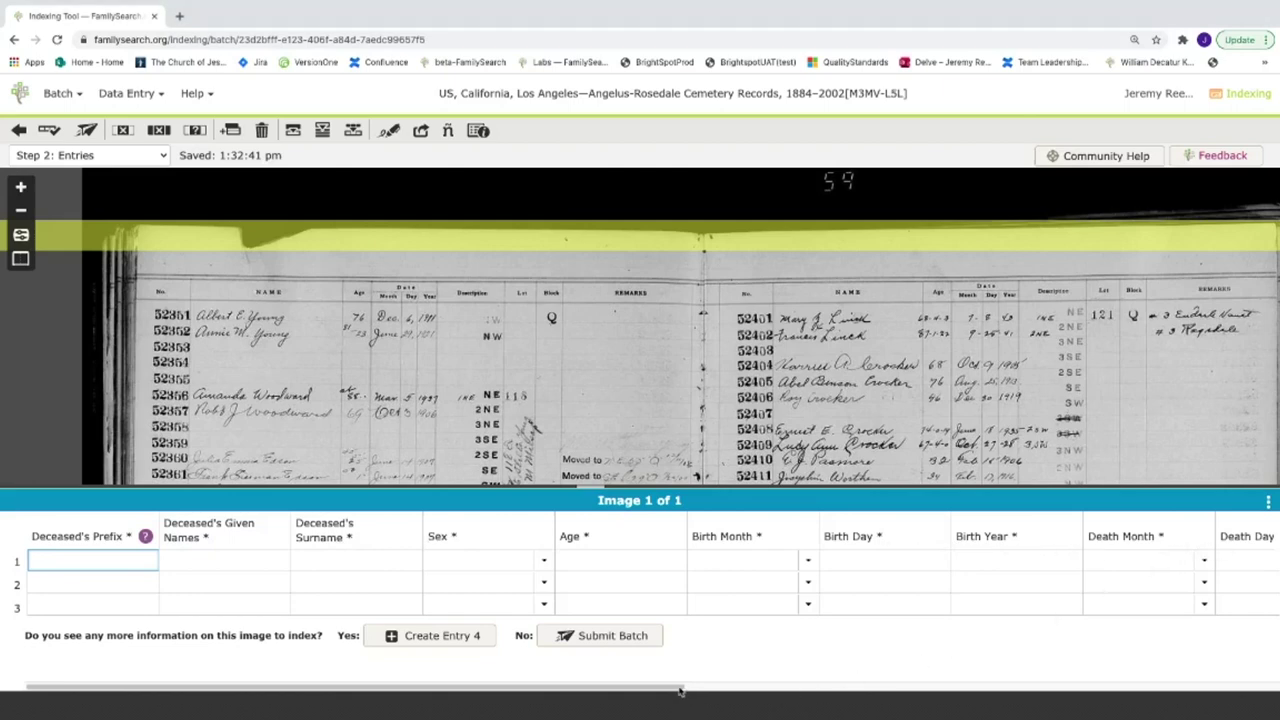
mouse_move(672, 690)
mouse_down()
mouse_move(900, 690)
mouse_move(668, 690)
mouse_up()
Open familysearch.org in a new browser tab.
click(179, 16)
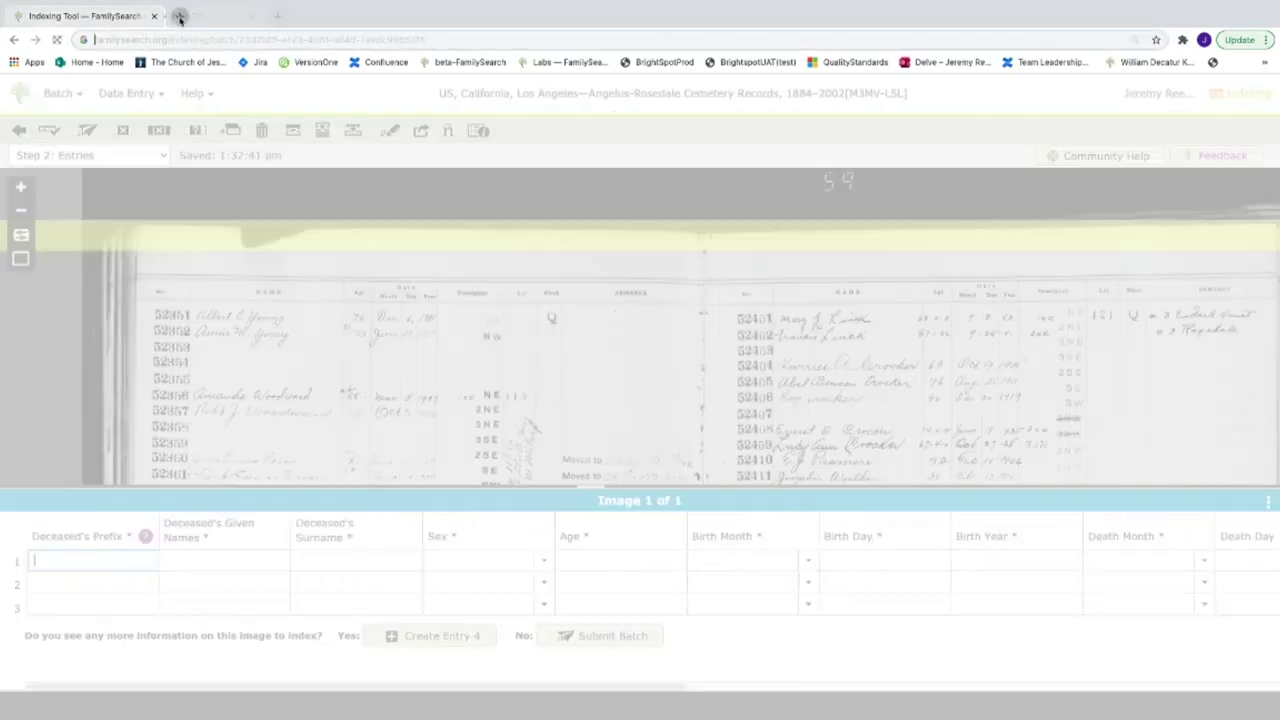
text(familysearch.org)
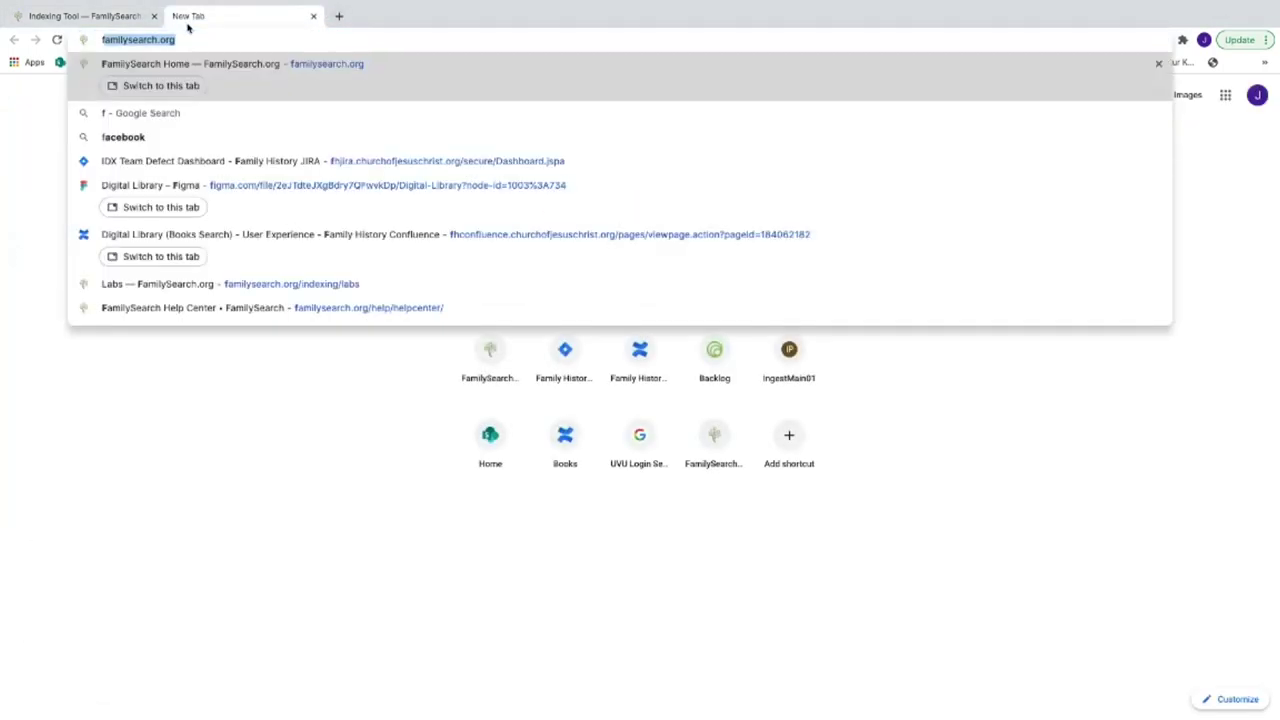
key(Return)
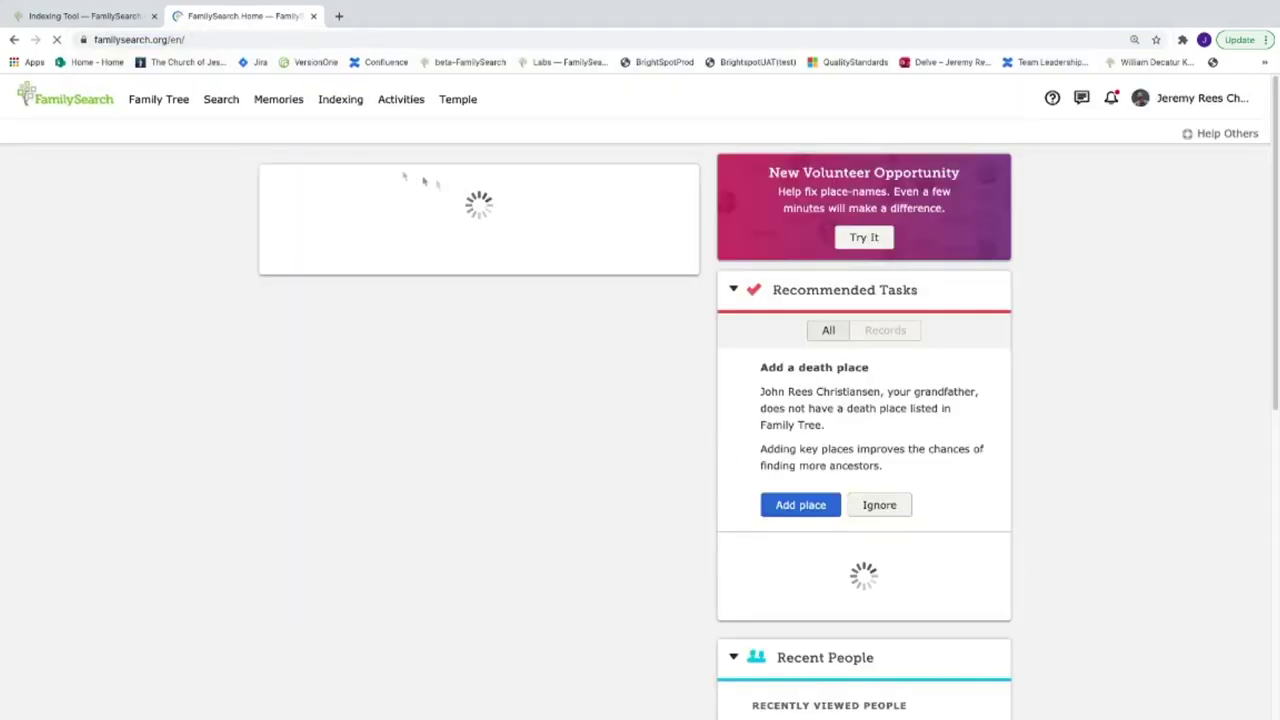
Go to Indexing > Web Indexing and open the St. Louis military records batch.
click(340, 99)
click(352, 166)
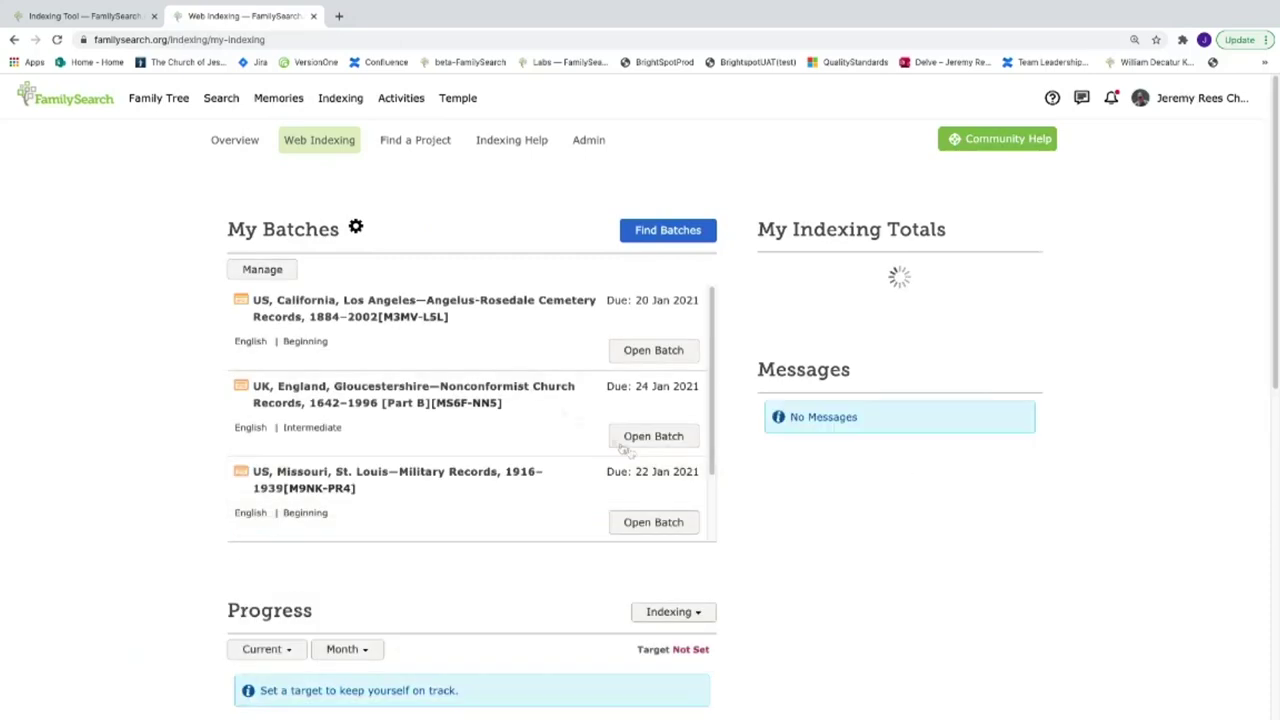
click(651, 526)
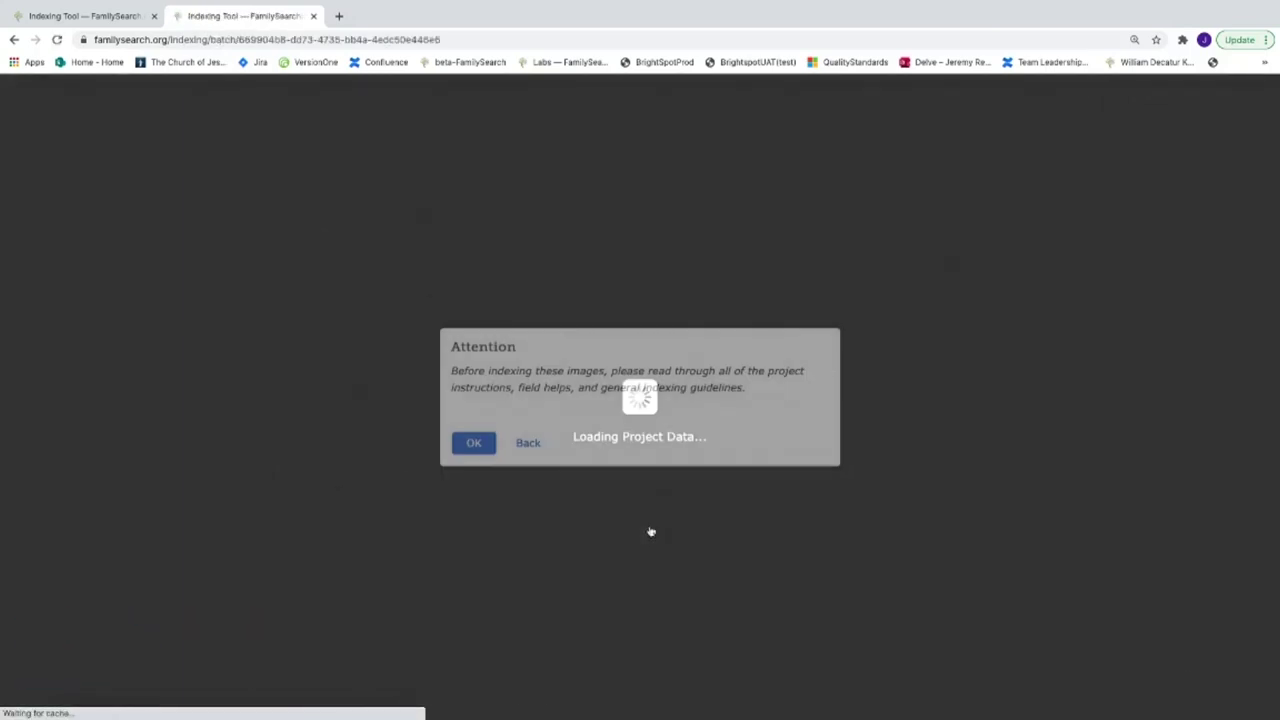
Dismiss the Attention notice and open the entry form's Options menu.
click(473, 442)
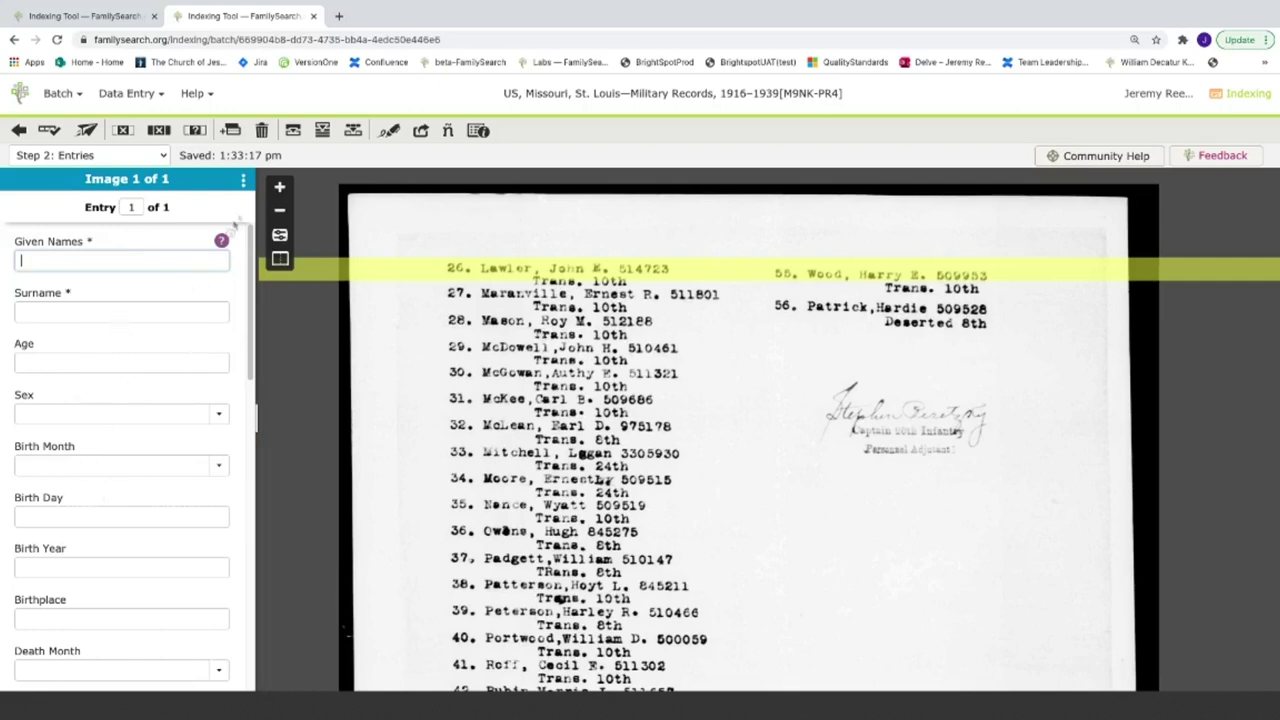
click(243, 180)
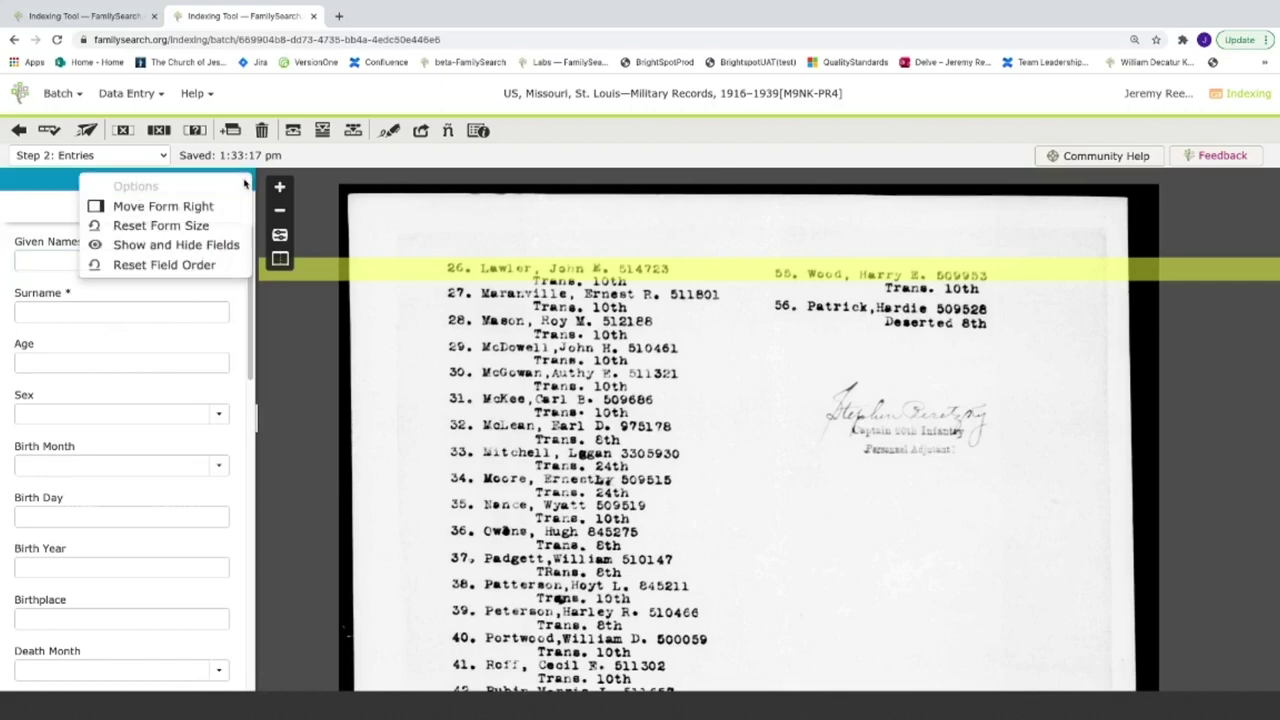
In Show and Hide Fields, hide Age through the military and Father's Given Names fields.
click(170, 248)
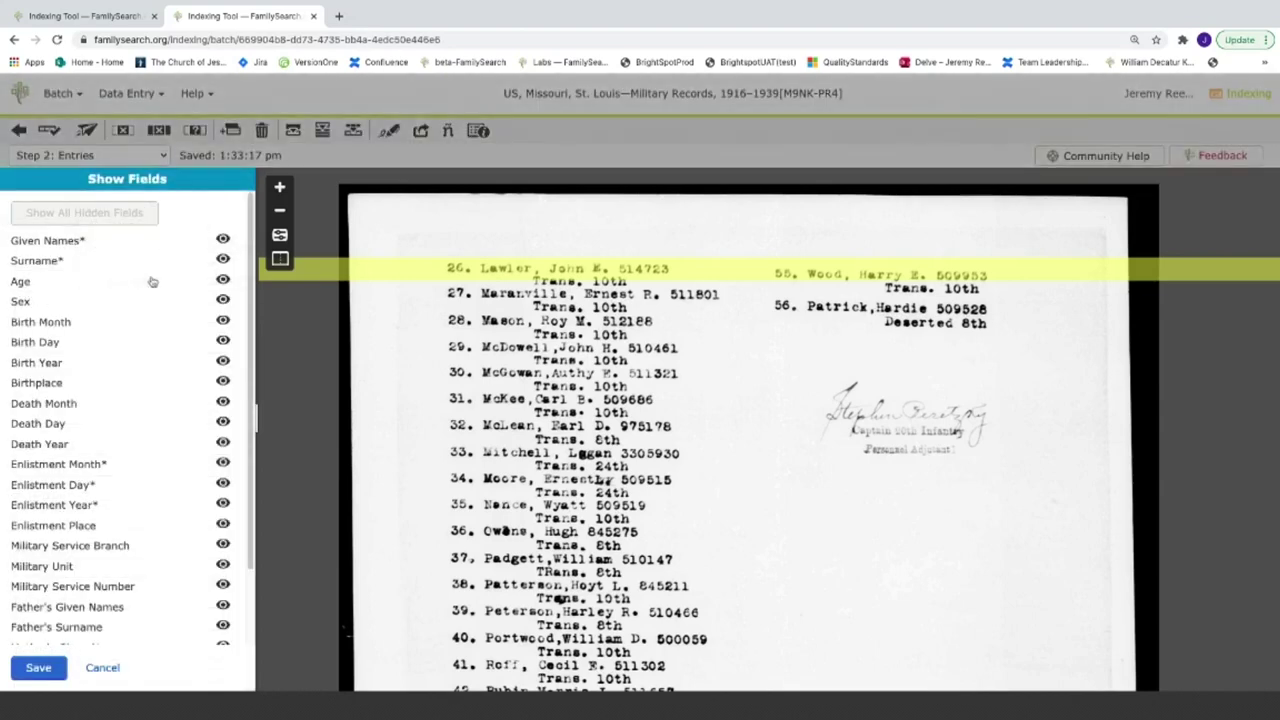
click(223, 281)
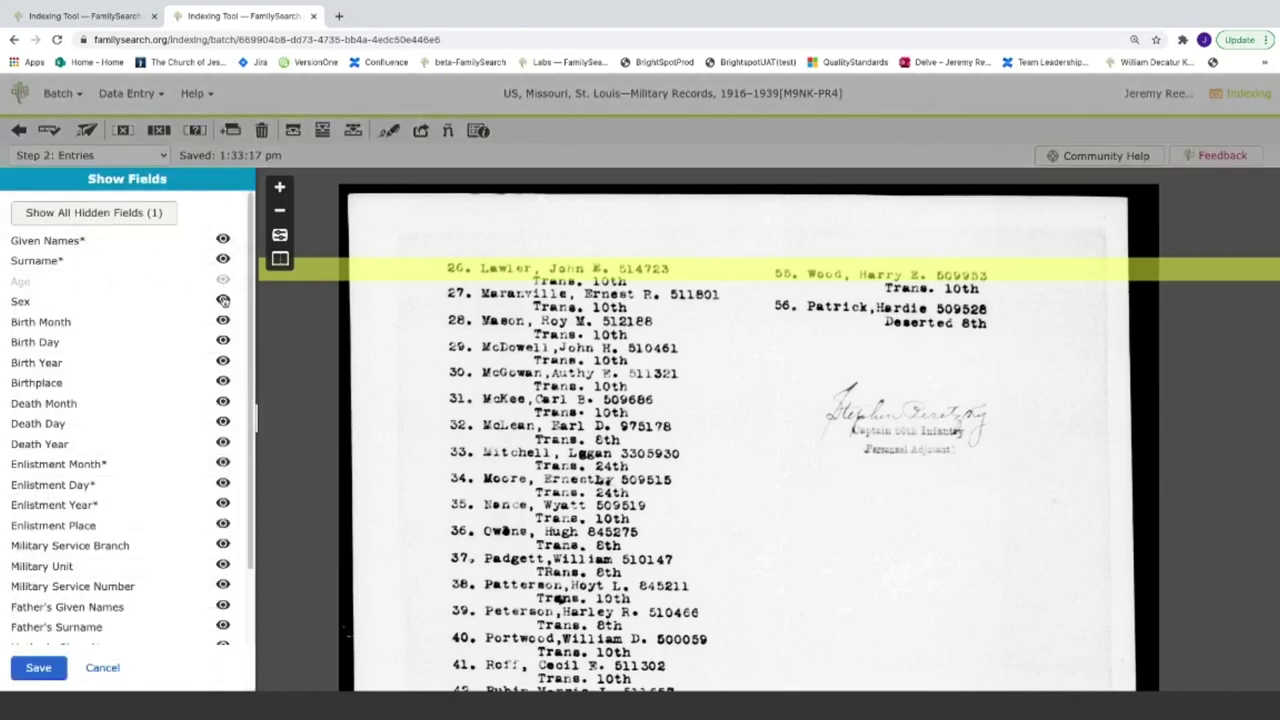
click(223, 300)
click(223, 321)
click(223, 341)
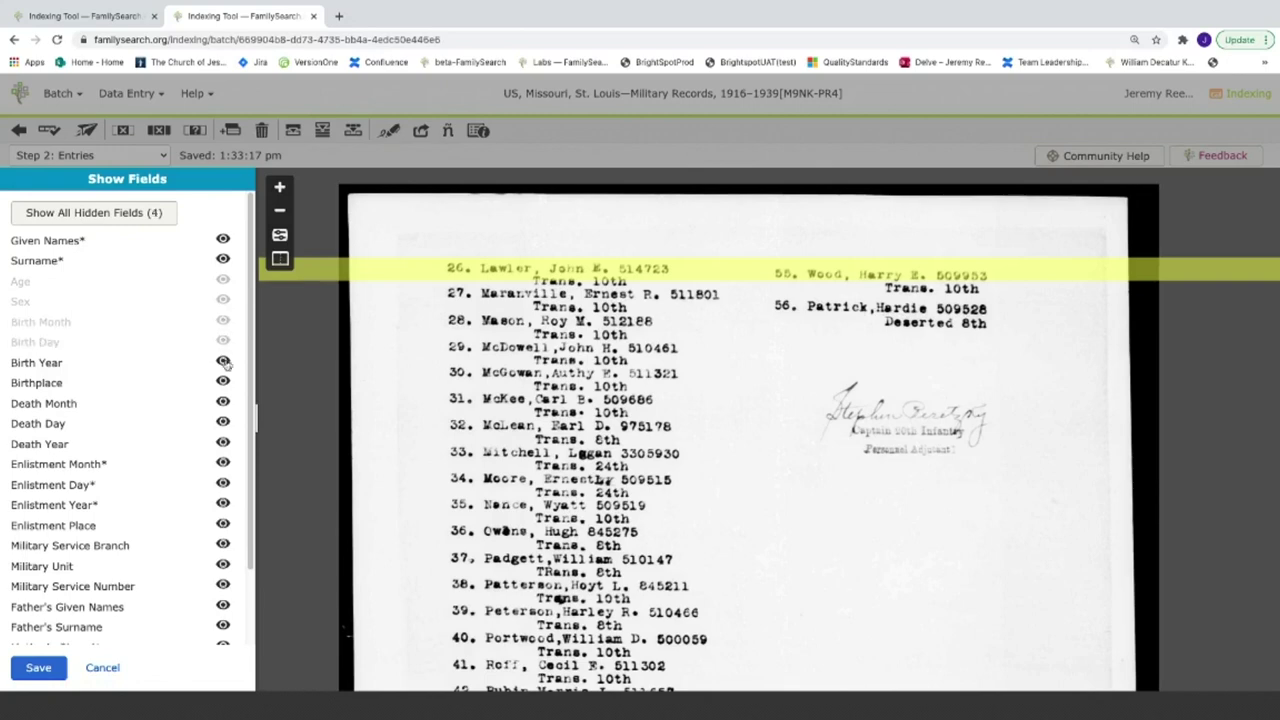
click(223, 362)
click(223, 382)
click(223, 403)
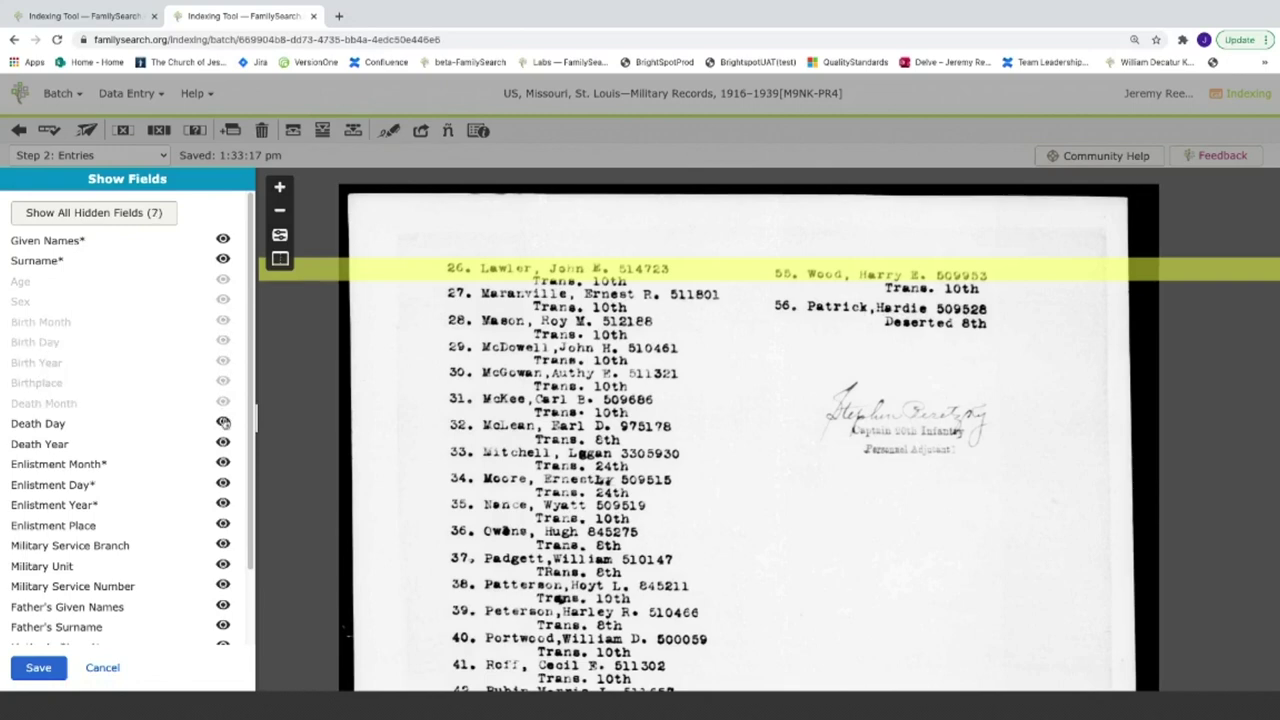
click(223, 423)
click(223, 443)
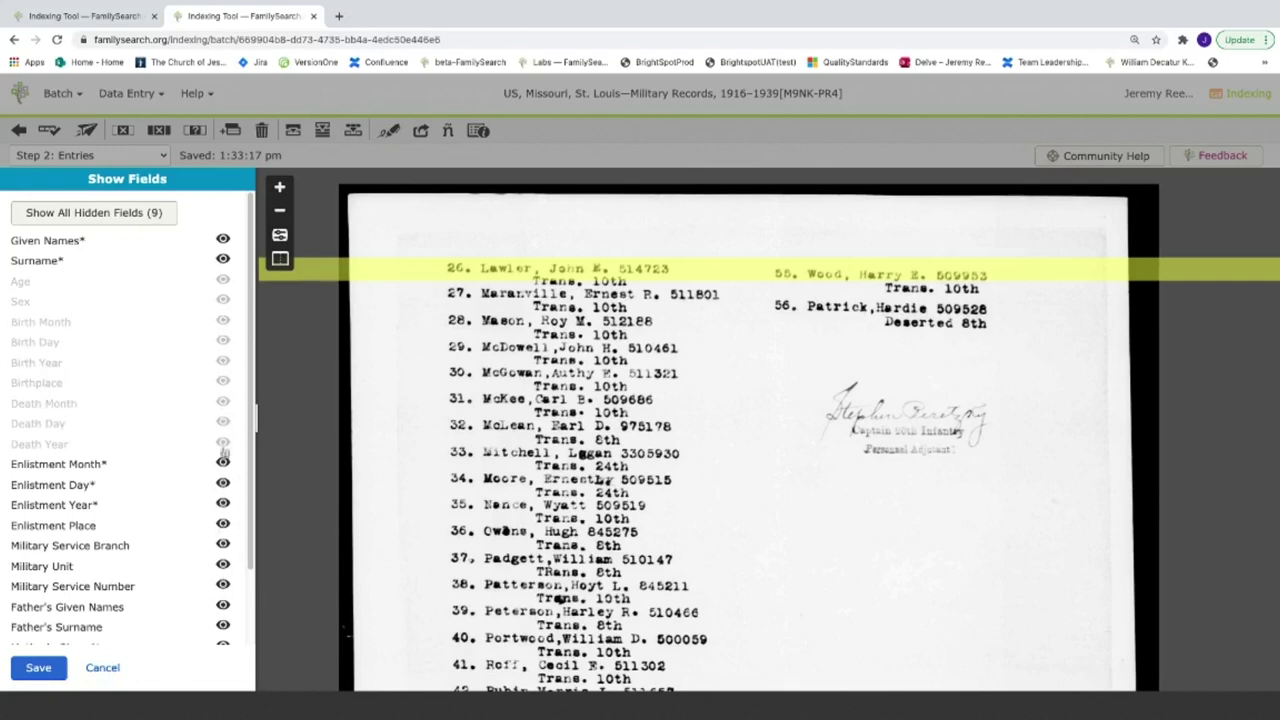
click(223, 464)
click(223, 484)
click(223, 505)
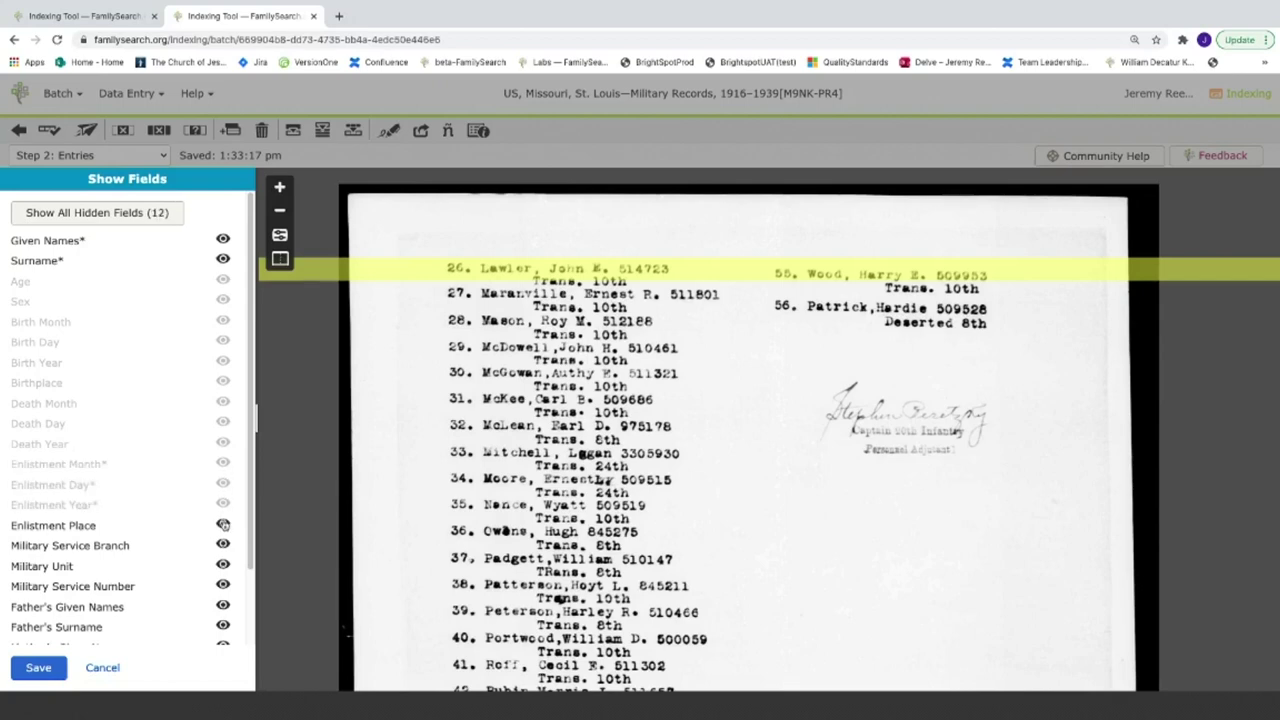
click(223, 525)
click(223, 545)
click(223, 566)
click(223, 586)
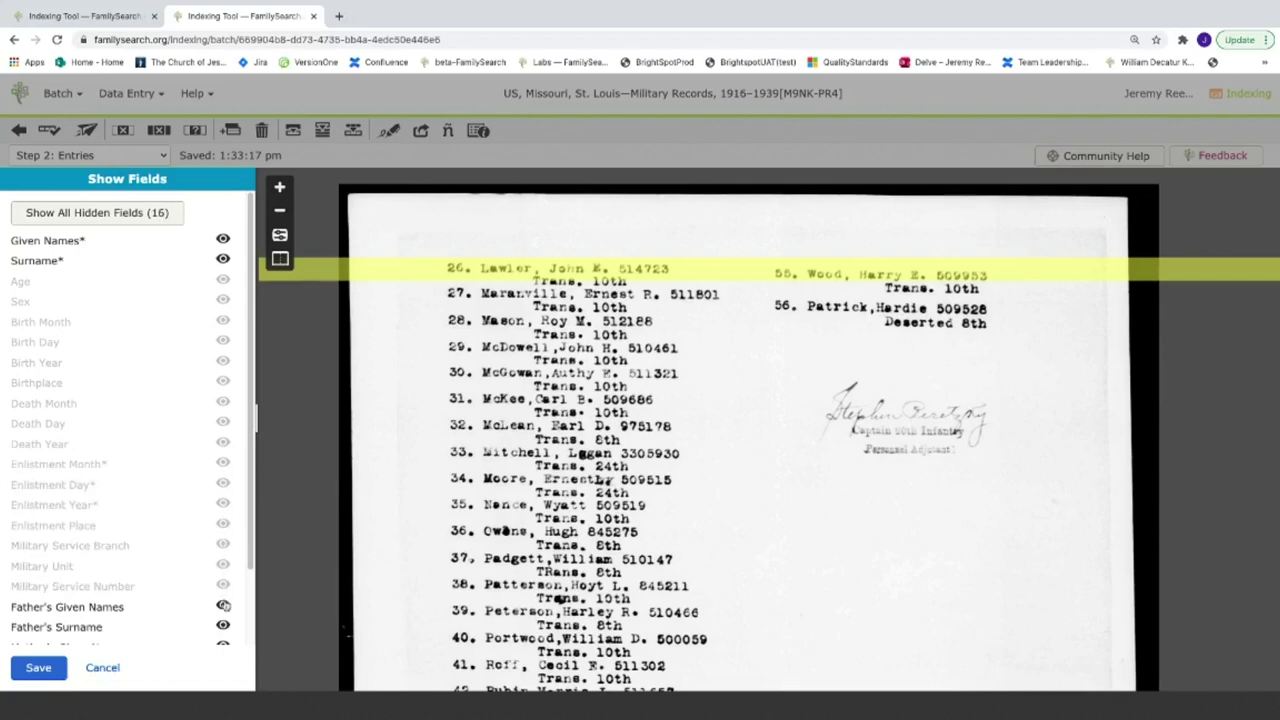
click(223, 606)
Hide the Spouse's, Mother's and Father's Surname fields, then save the visibility changes.
scroll(193, 518, down, 1)
scroll(193, 518, down, 1)
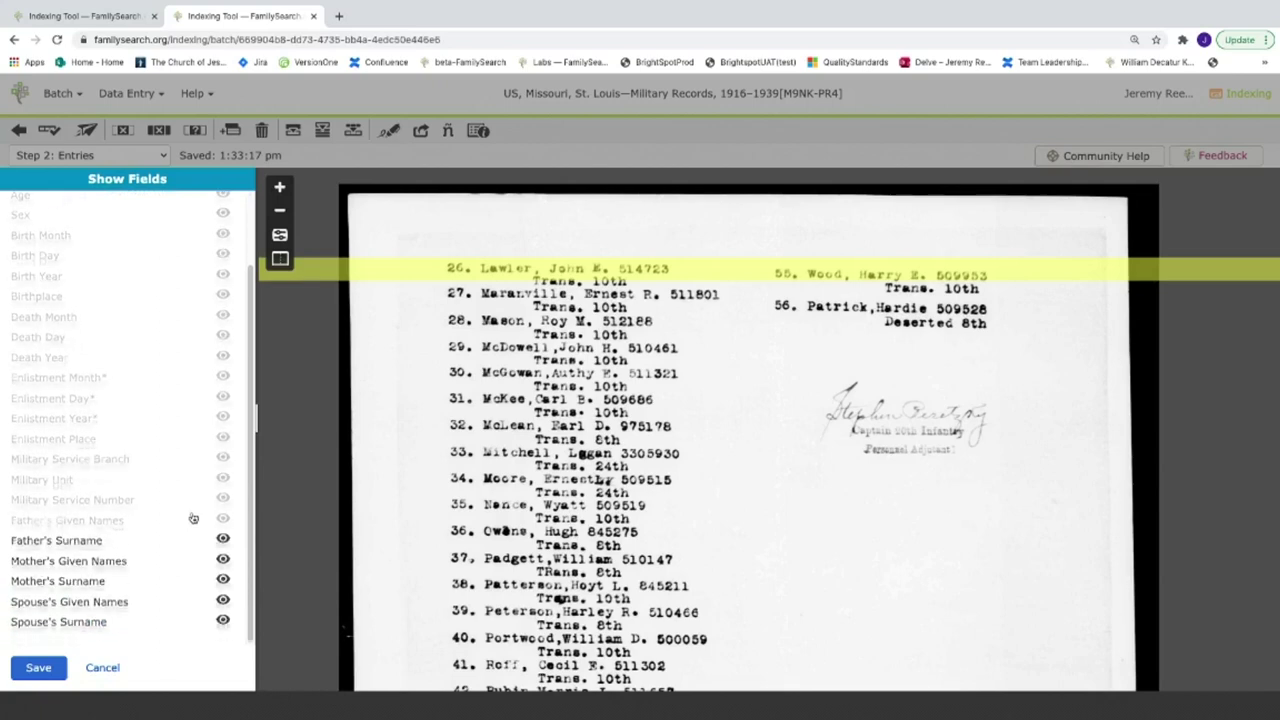
click(223, 619)
click(223, 600)
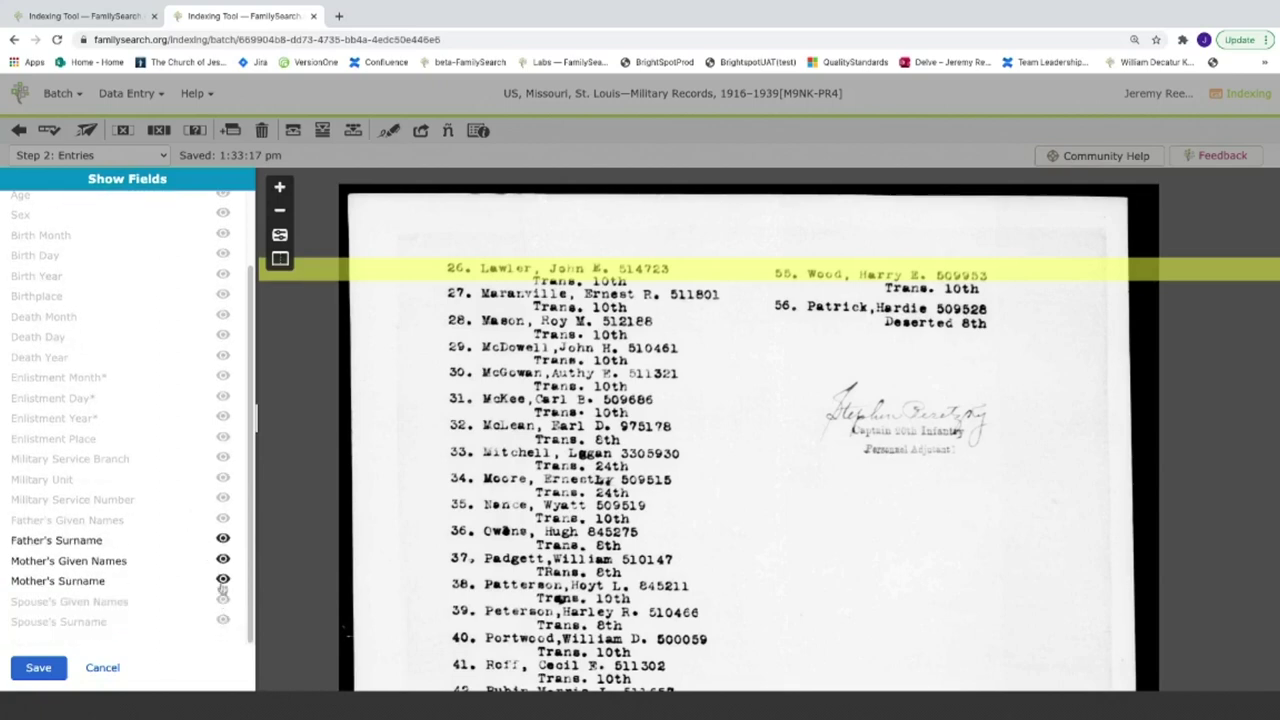
click(223, 580)
click(223, 560)
click(223, 540)
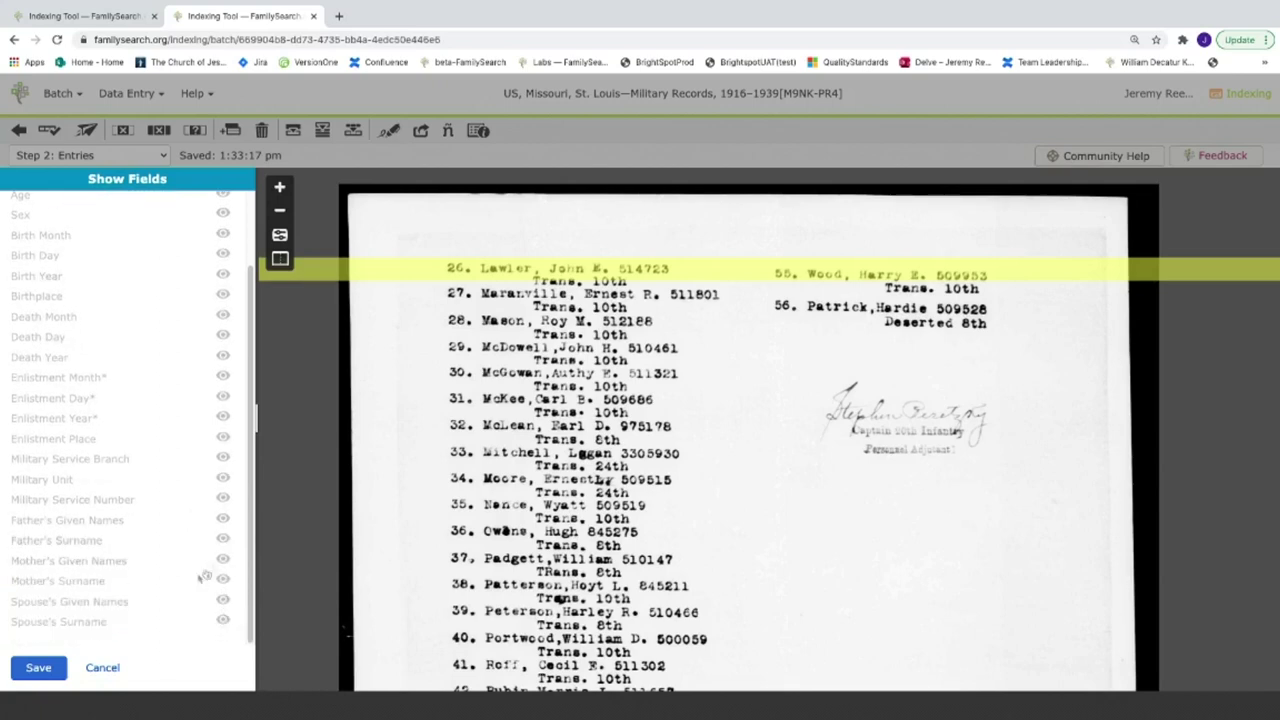
click(38, 668)
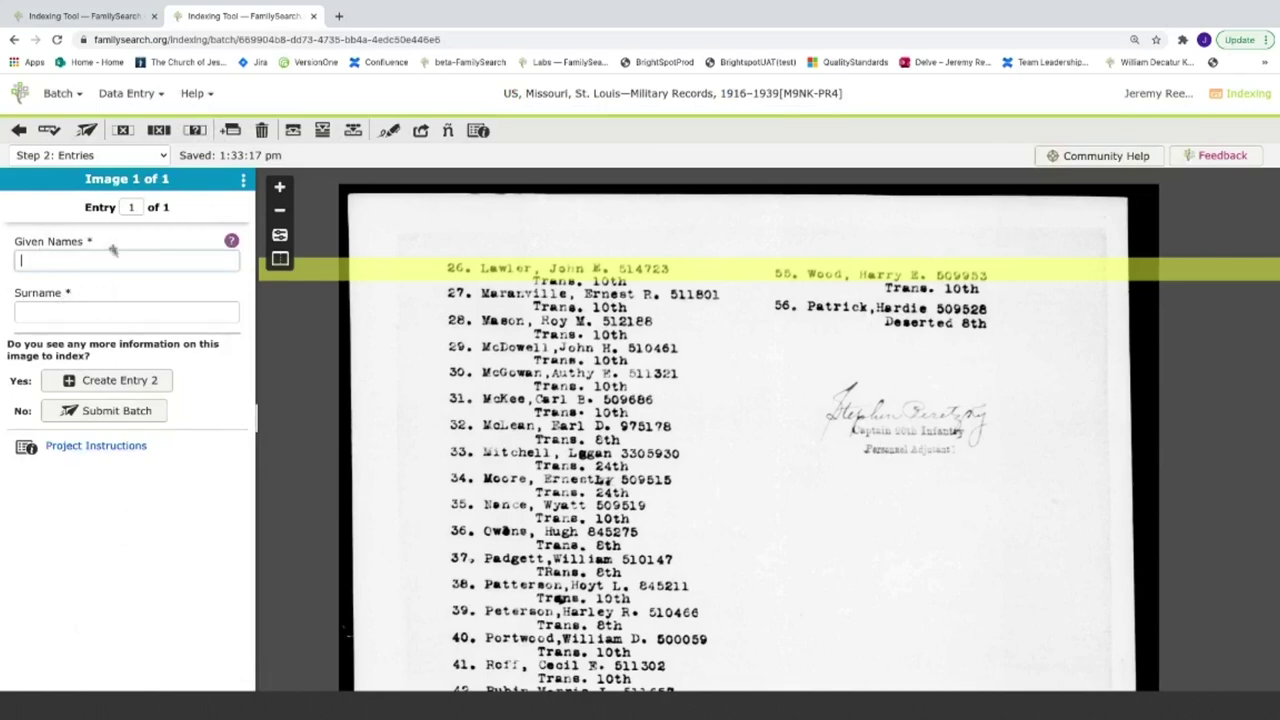
Use Show All Hidden Fields (22) in Show and Hide Fields and save to bring every field back.
click(166, 264)
click(243, 180)
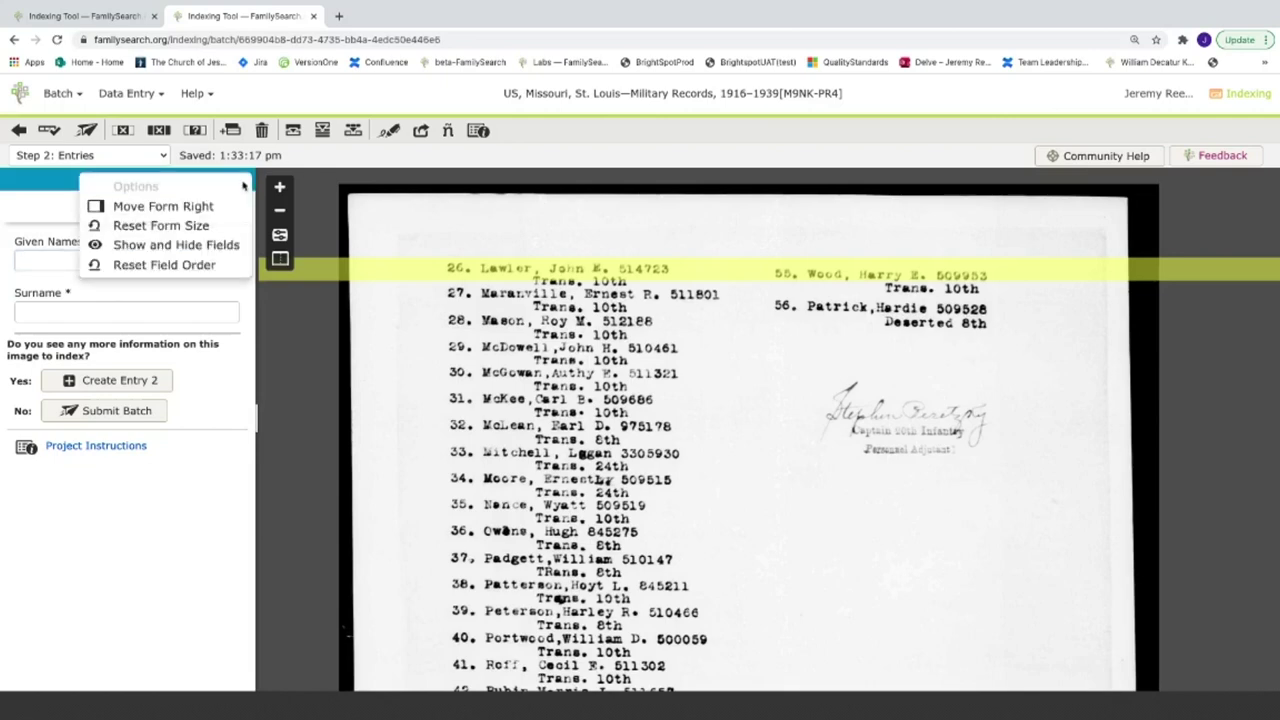
click(178, 246)
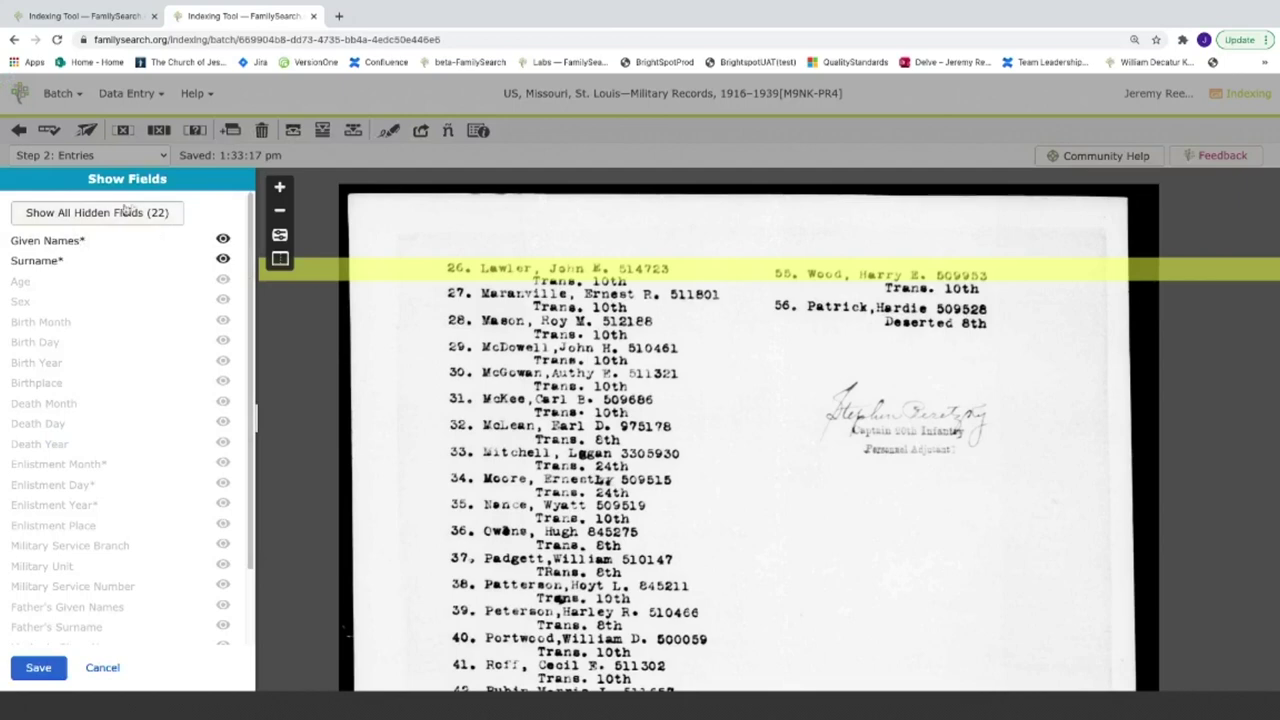
click(75, 215)
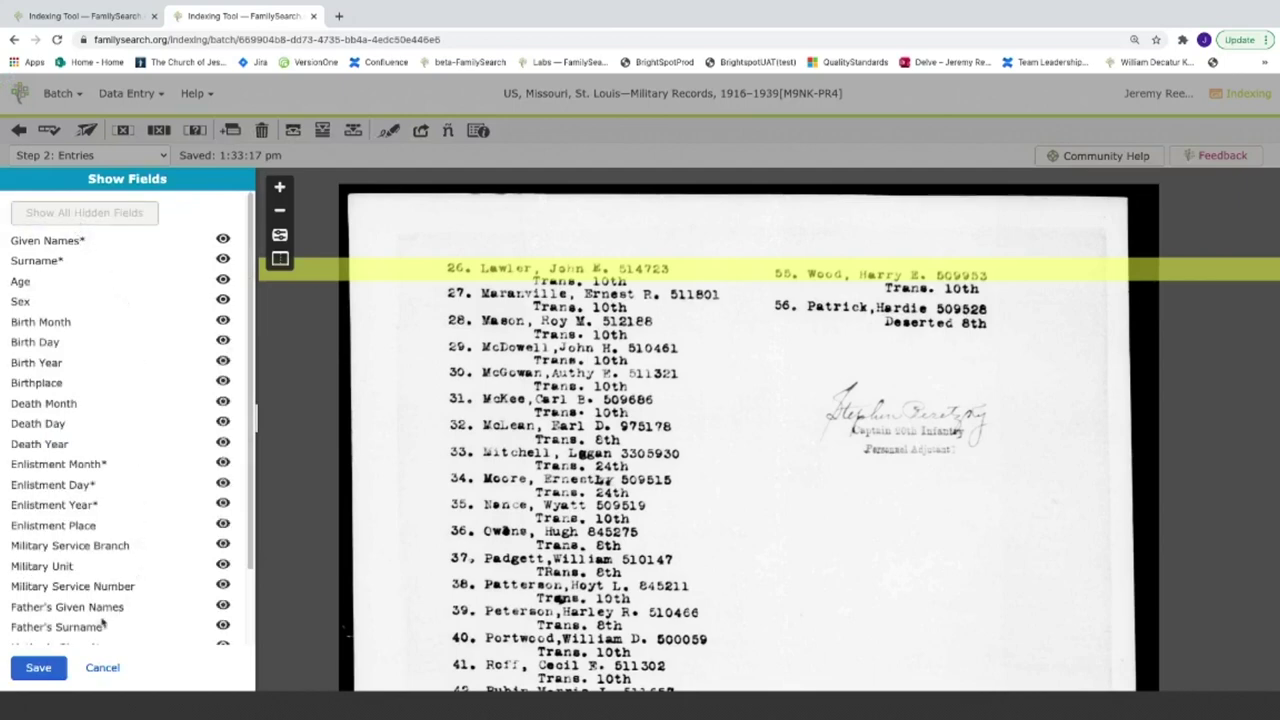
click(38, 667)
scroll(124, 490, down, 3)
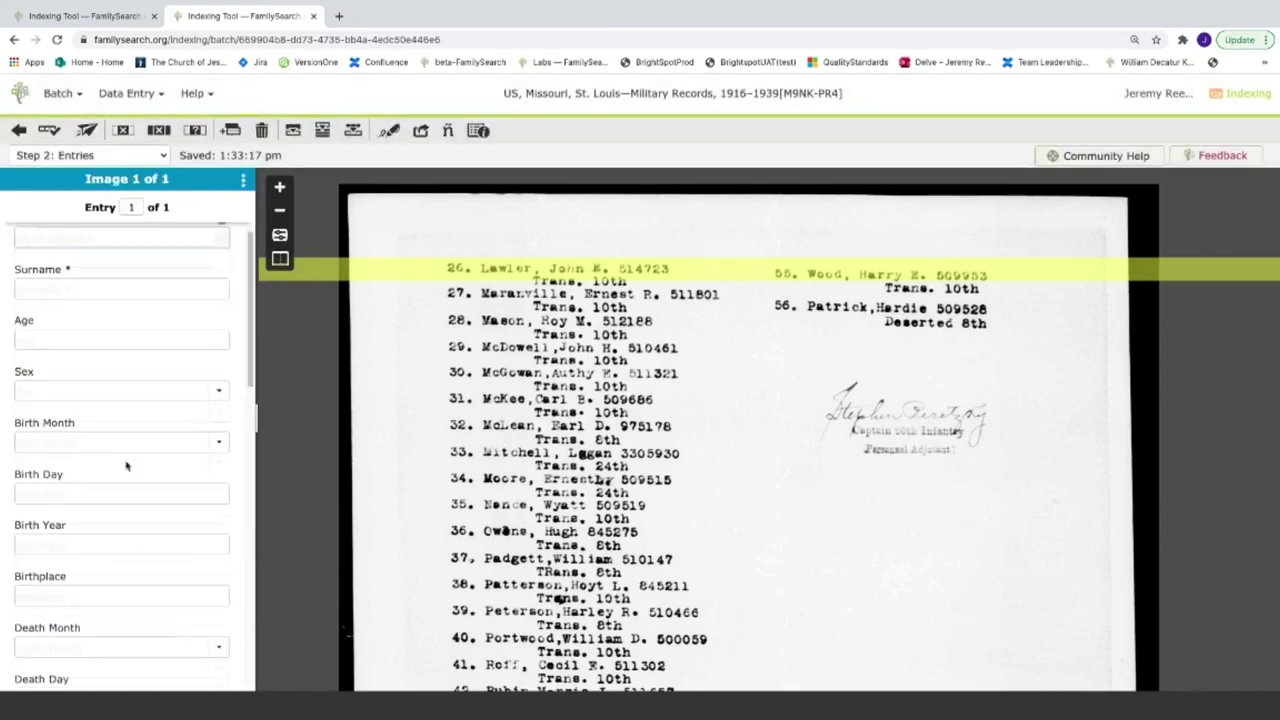
scroll(124, 490, up, 3)
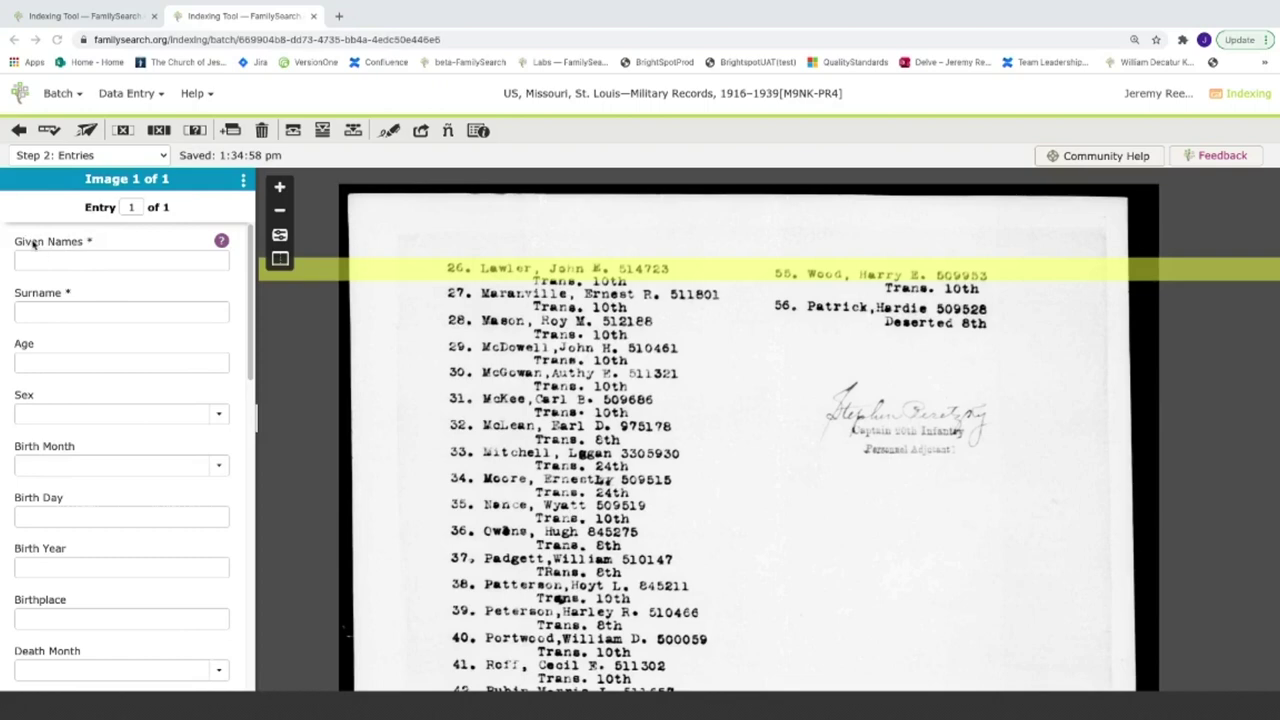
Drag Given Names and then Age down the form, then choose Options > Reset Field Order.
click(36, 244)
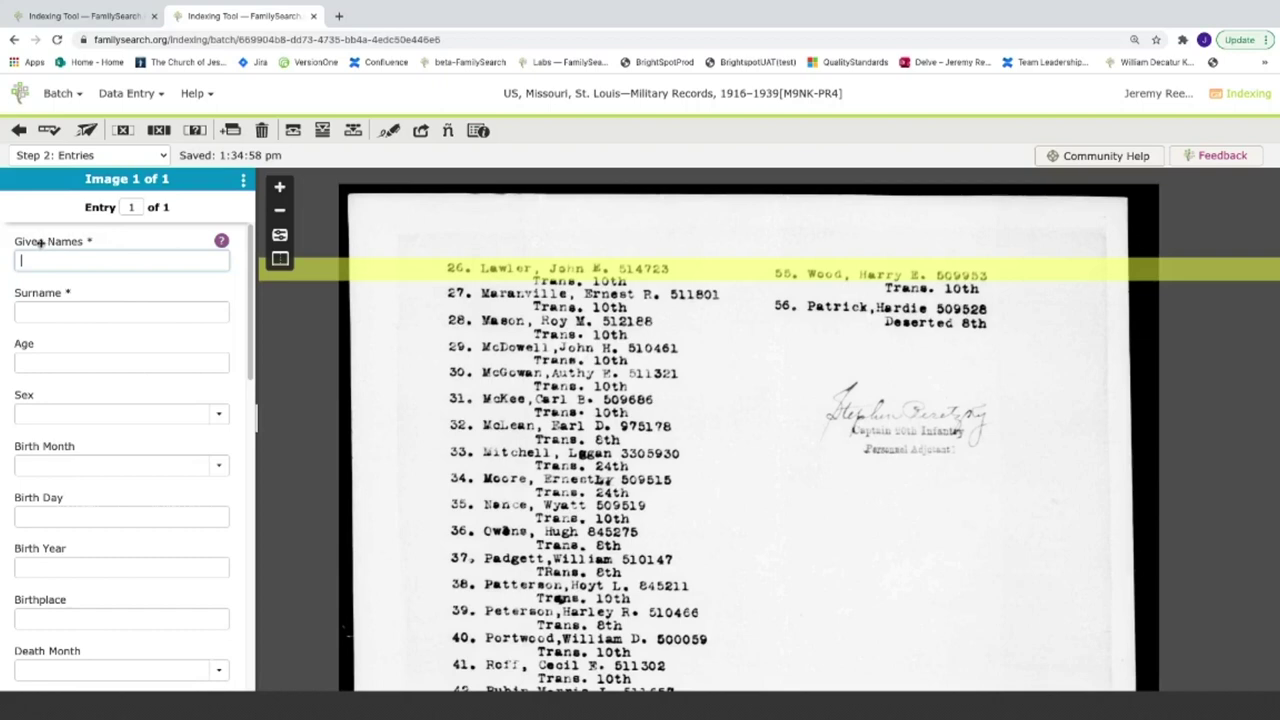
drag(41, 242, 40, 394)
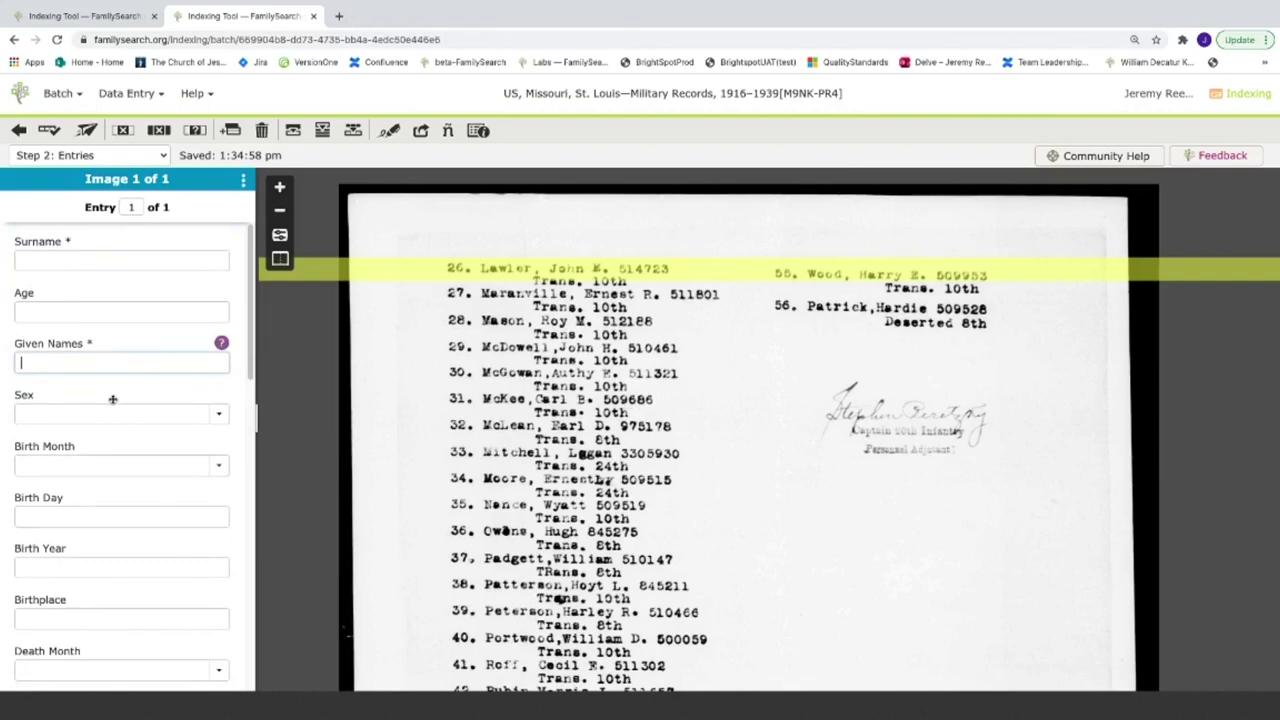
drag(65, 343, 70, 507)
drag(32, 297, 34, 598)
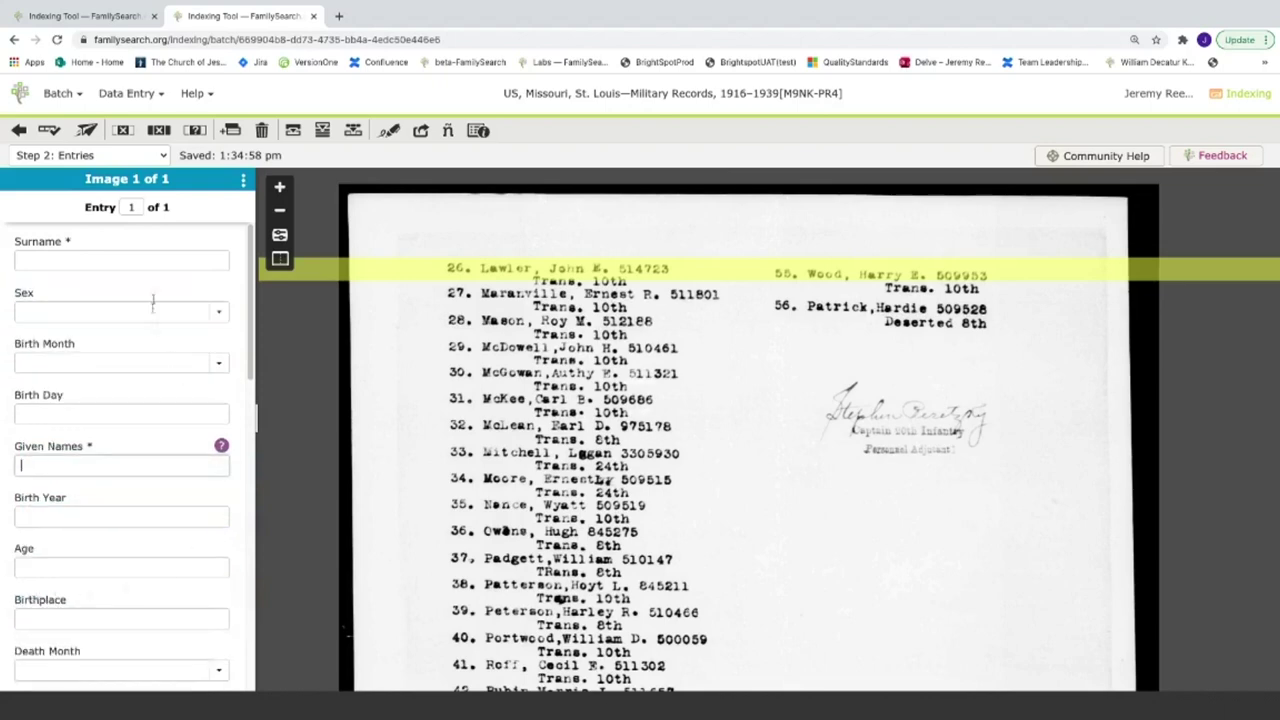
click(241, 181)
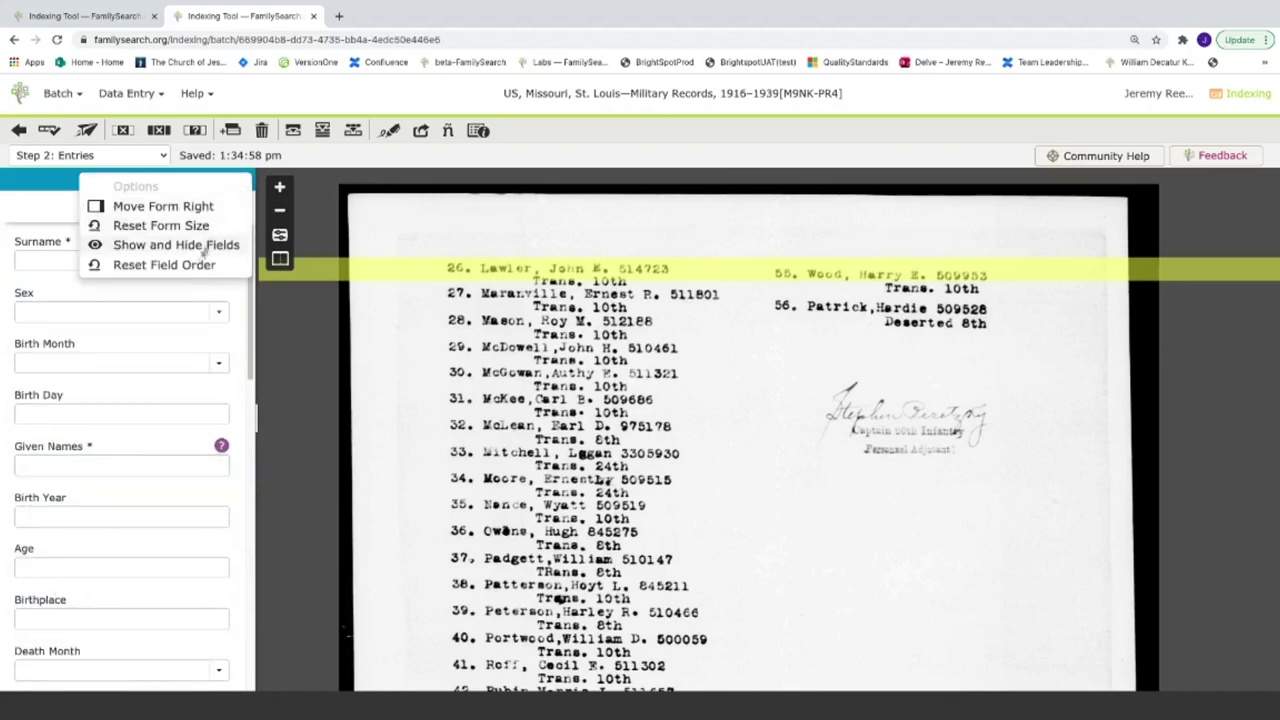
click(155, 266)
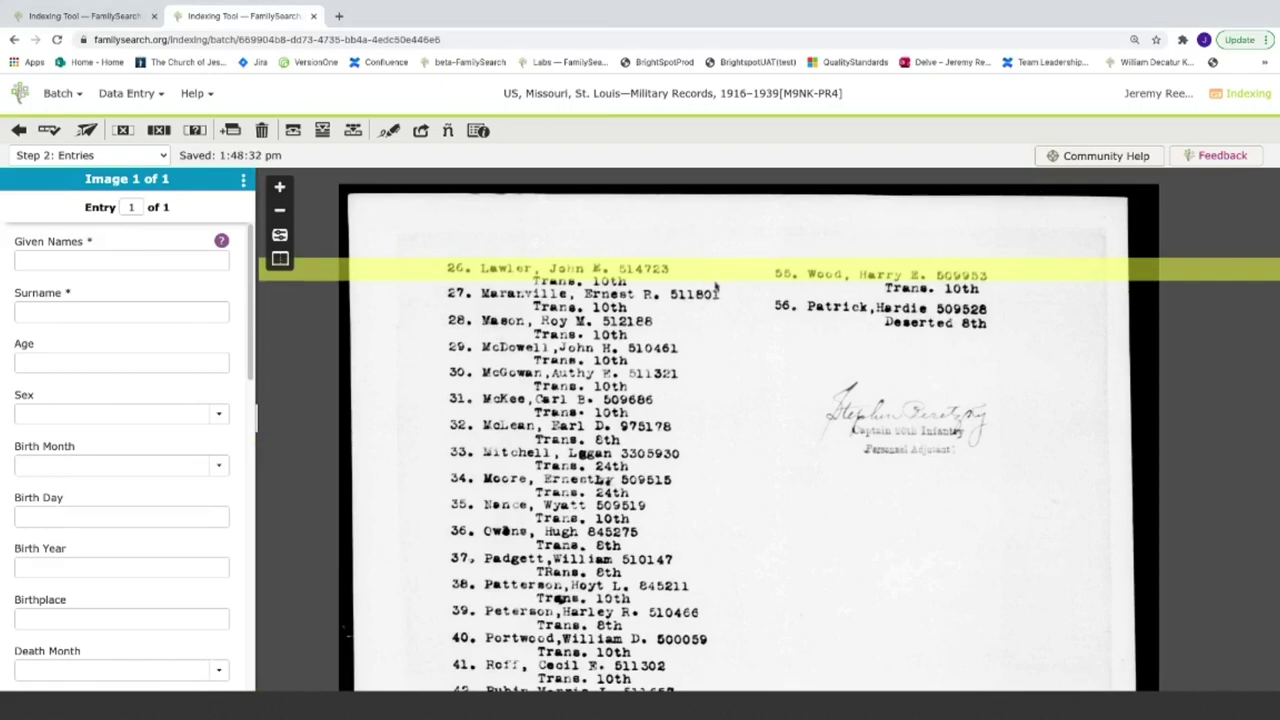
Move the yellow ruler to row 30, then turn off Data Entry > Show Ruler.
mouse_move(698, 266)
mouse_down()
mouse_move(700, 395)
mouse_move(693, 259)
mouse_up()
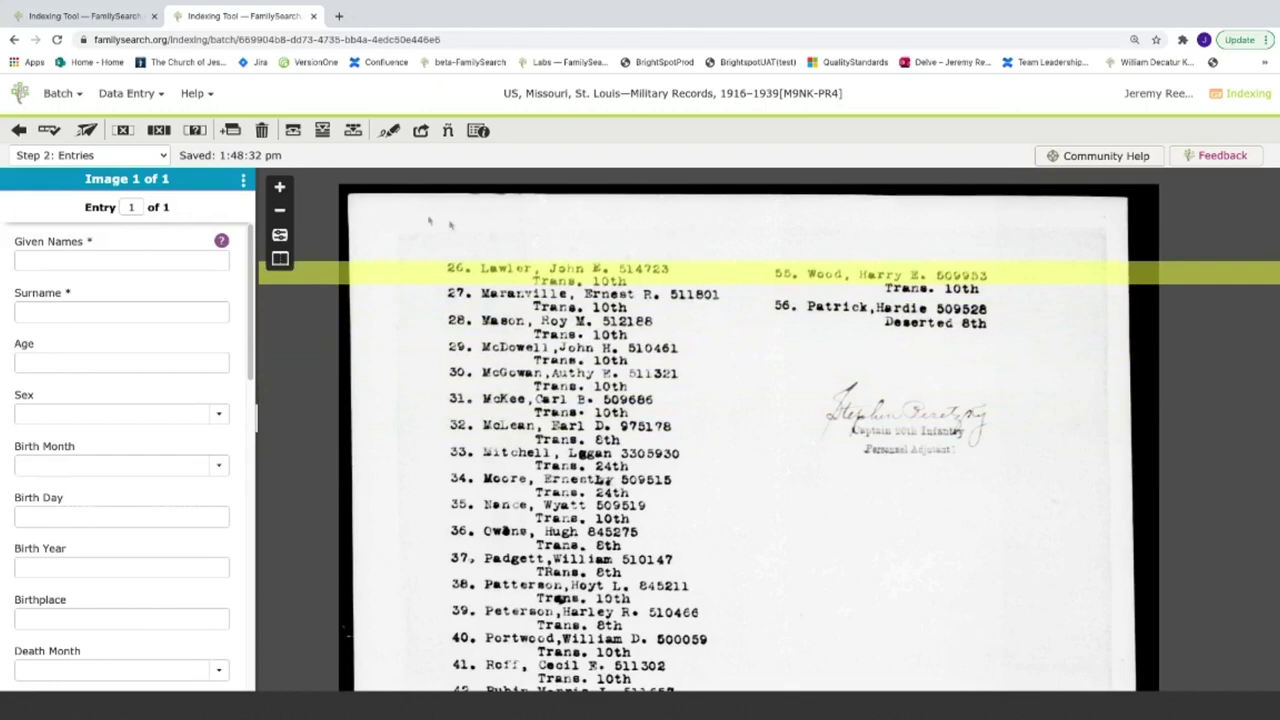
click(160, 95)
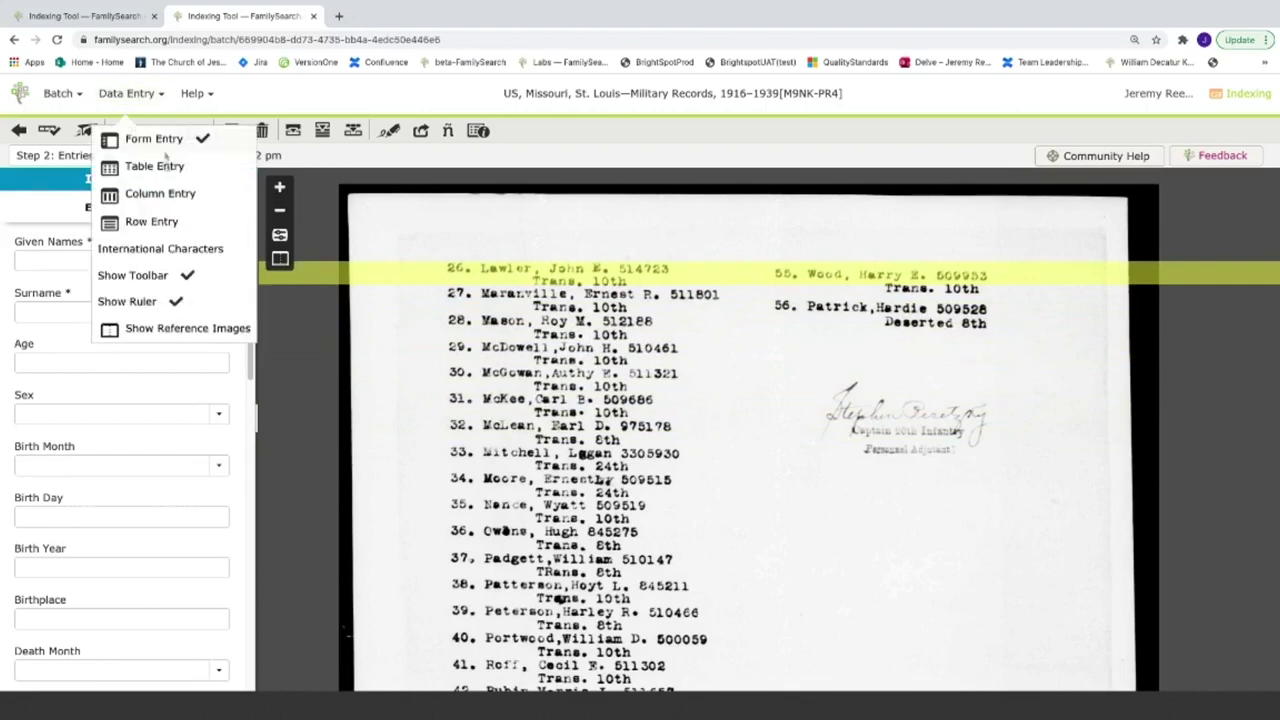
click(141, 300)
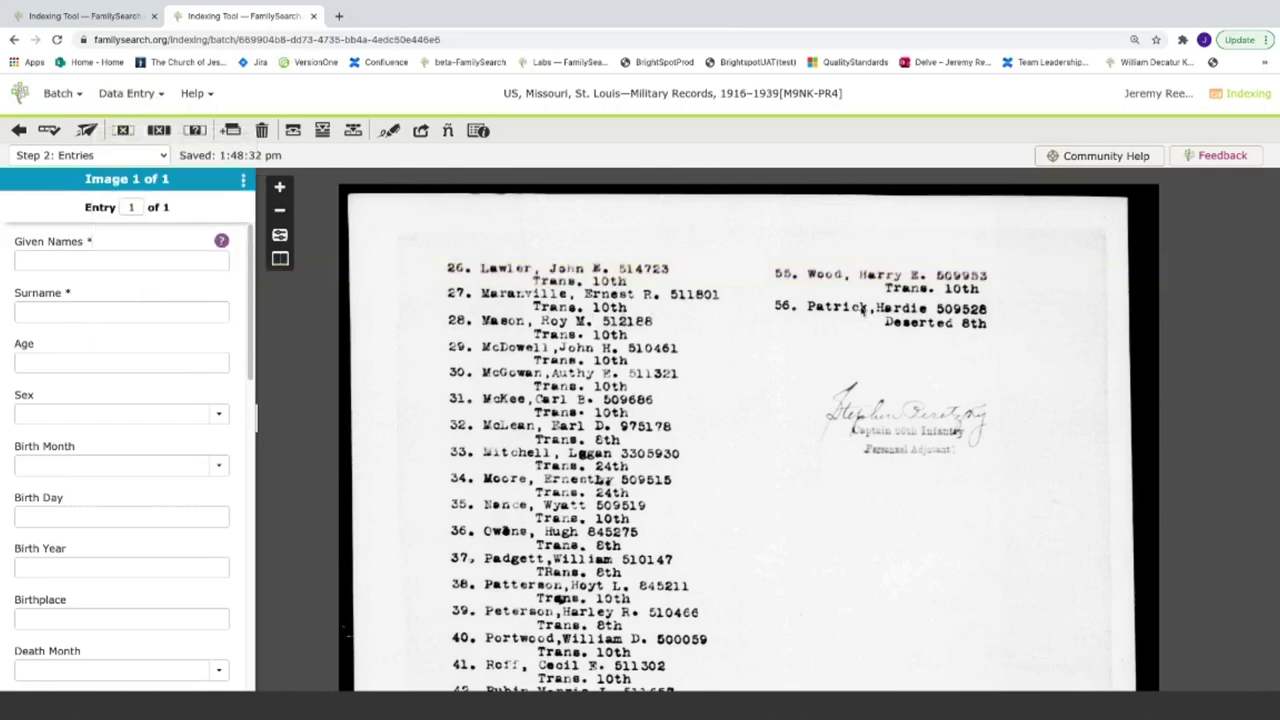
Turn Show Ruler back on, reposition it across the record rows, and return to the cemetery batch.
click(155, 97)
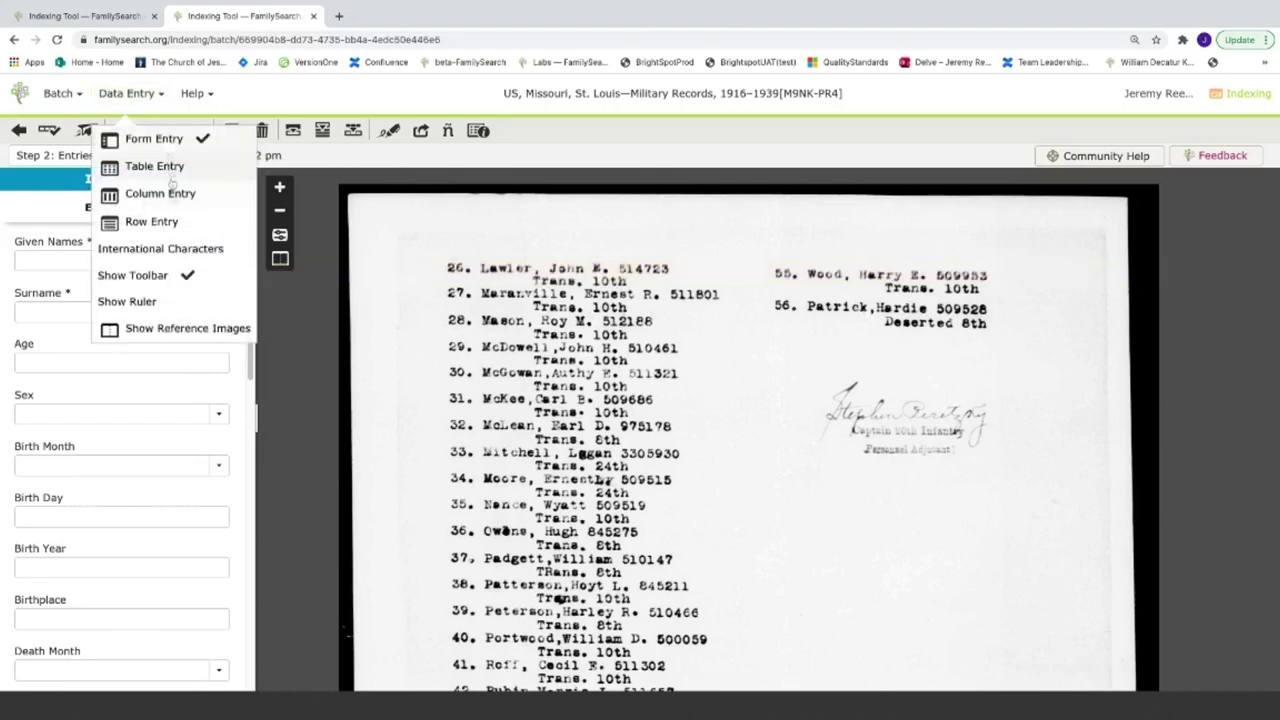
click(133, 303)
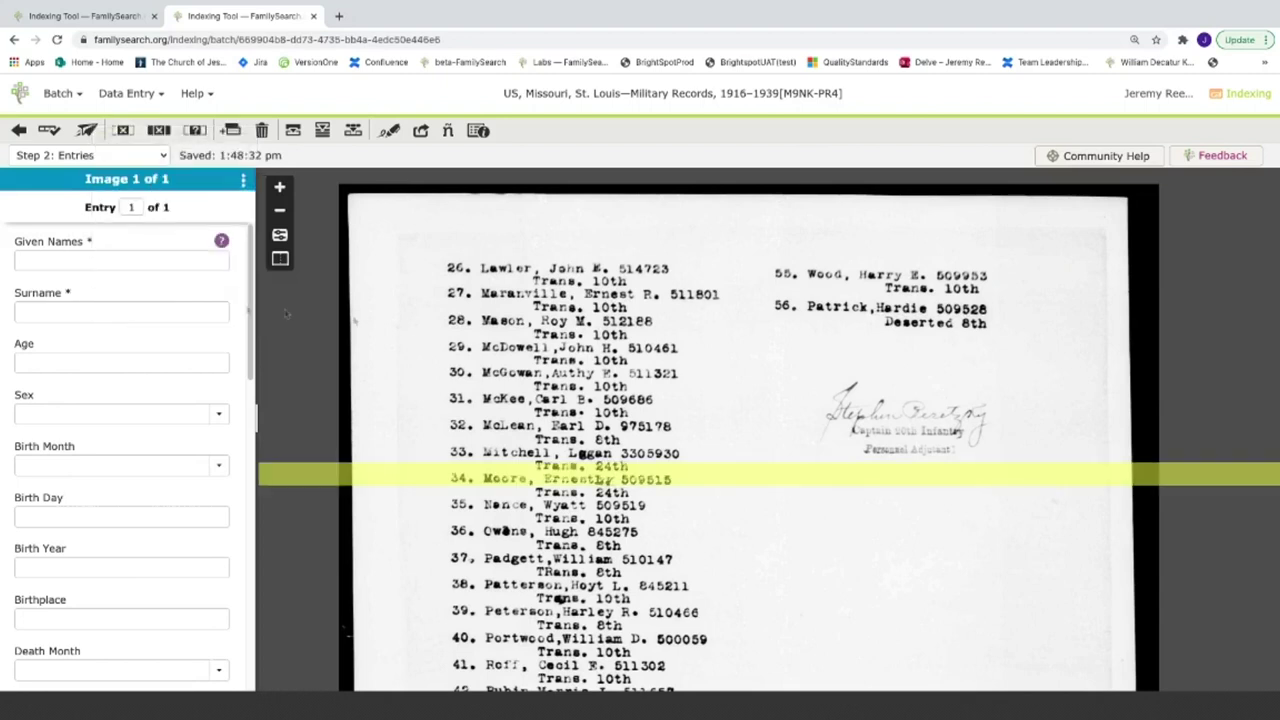
drag(833, 463, 700, 289)
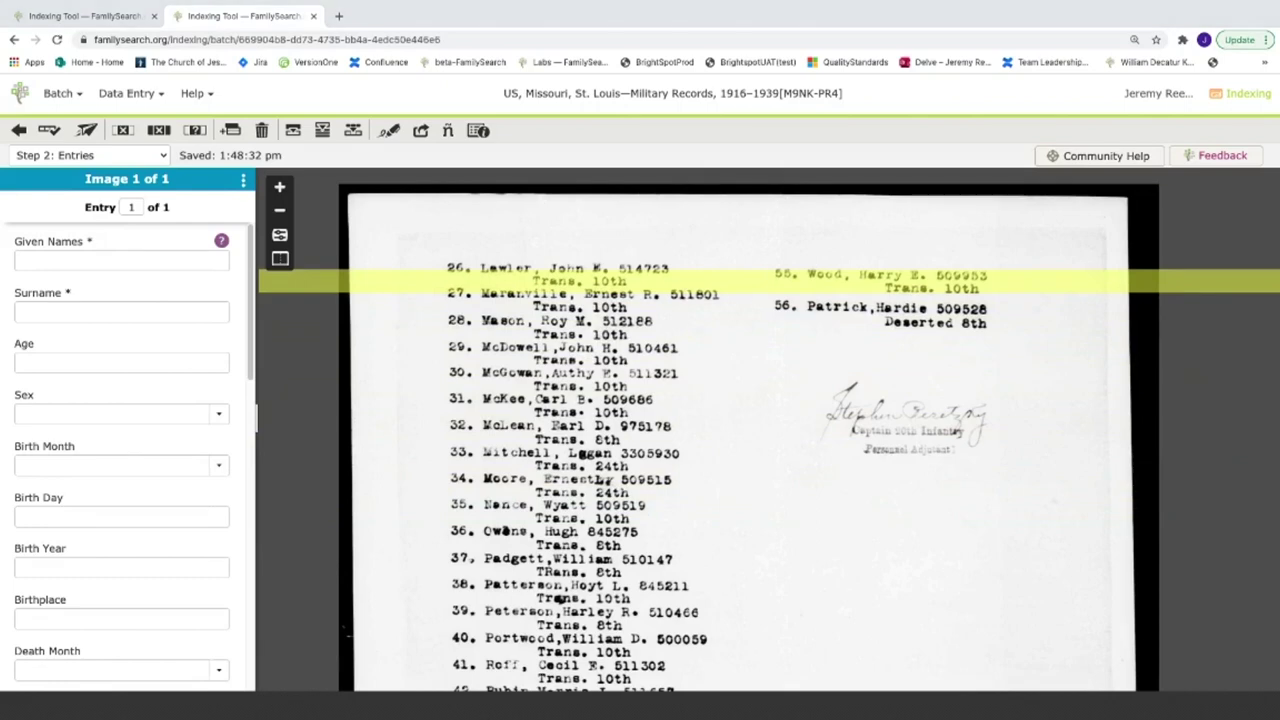
click(96, 20)
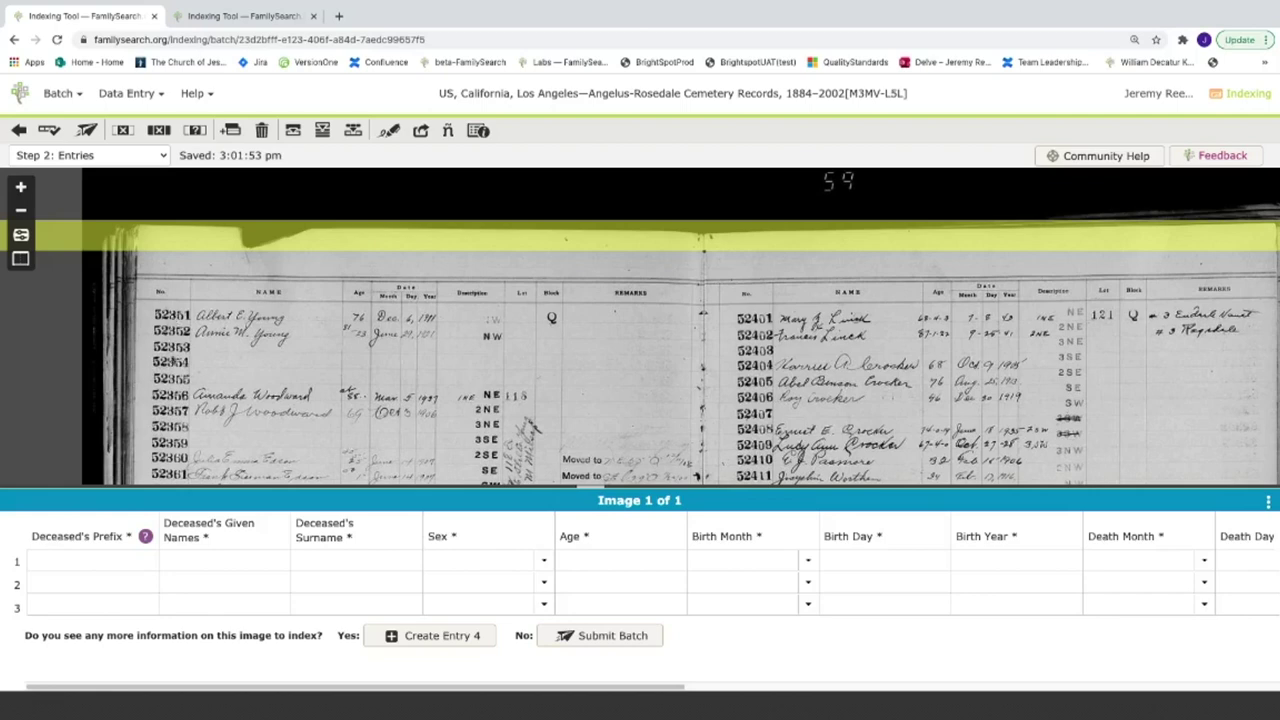
Enter Mr as row 1's Deceased's Prefix, copy it down to rows 2 and 3, then go back.
click(86, 559)
text(Mr)
click(322, 130)
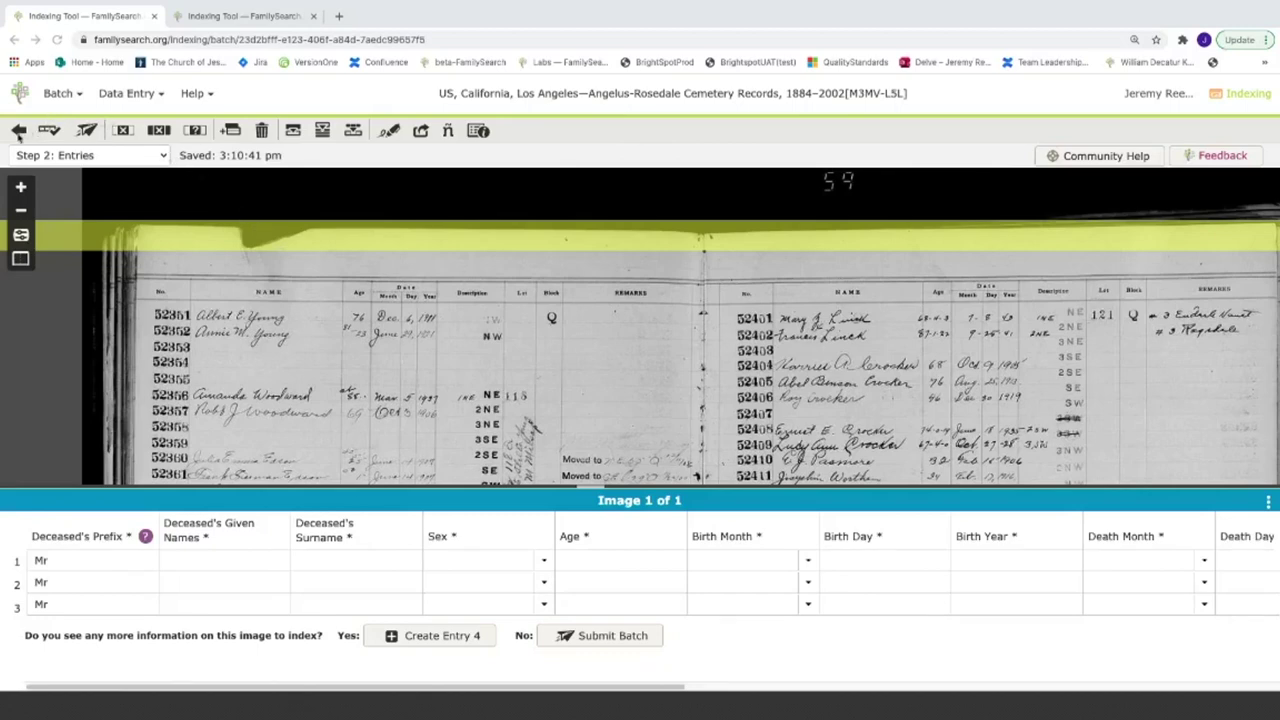
click(18, 132)
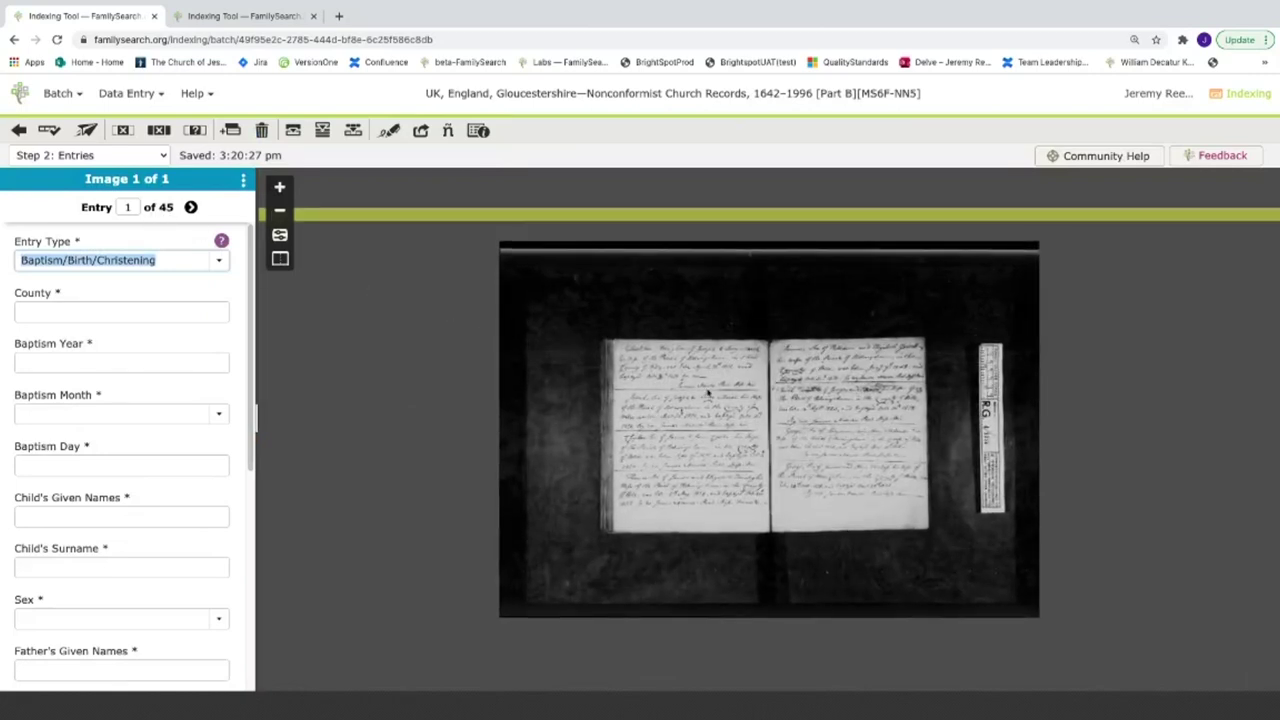
Zoom in on the Gloucestershire Nonconformist Church Records batch image.
scroll(712, 414, up, 4)
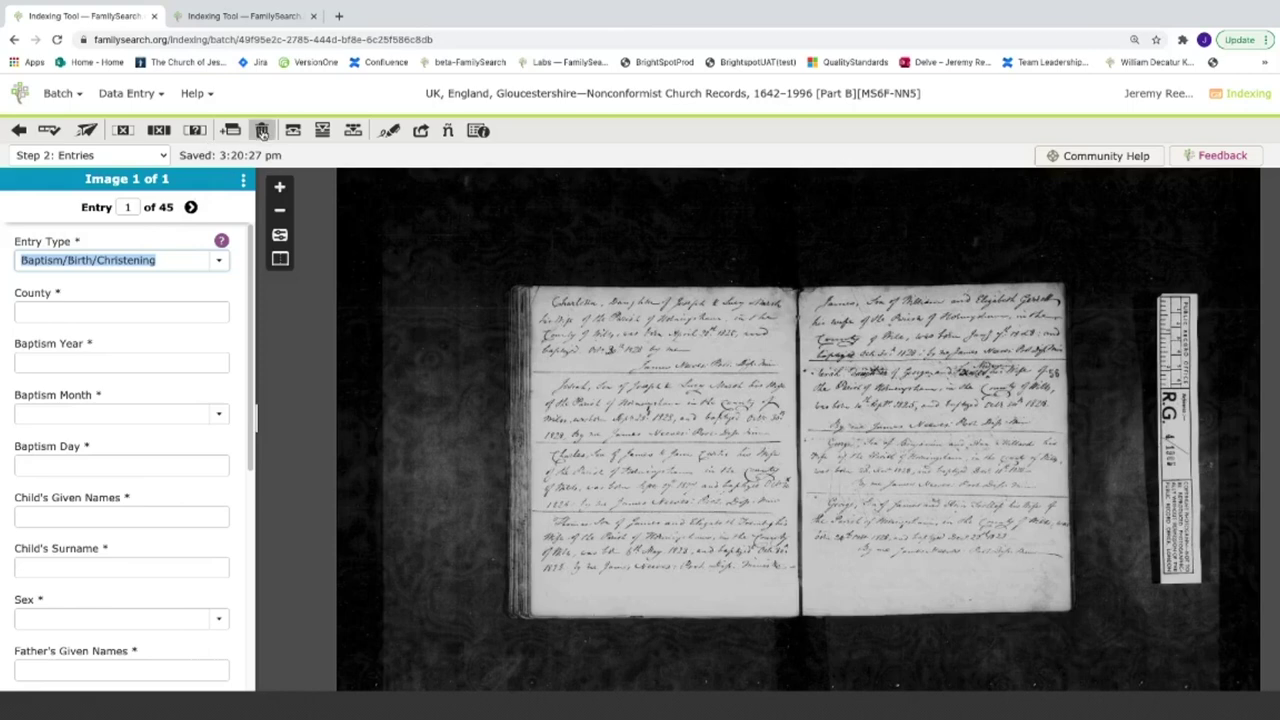
Delete all blank entries so the batch shows Entry 1 of 1.
click(262, 131)
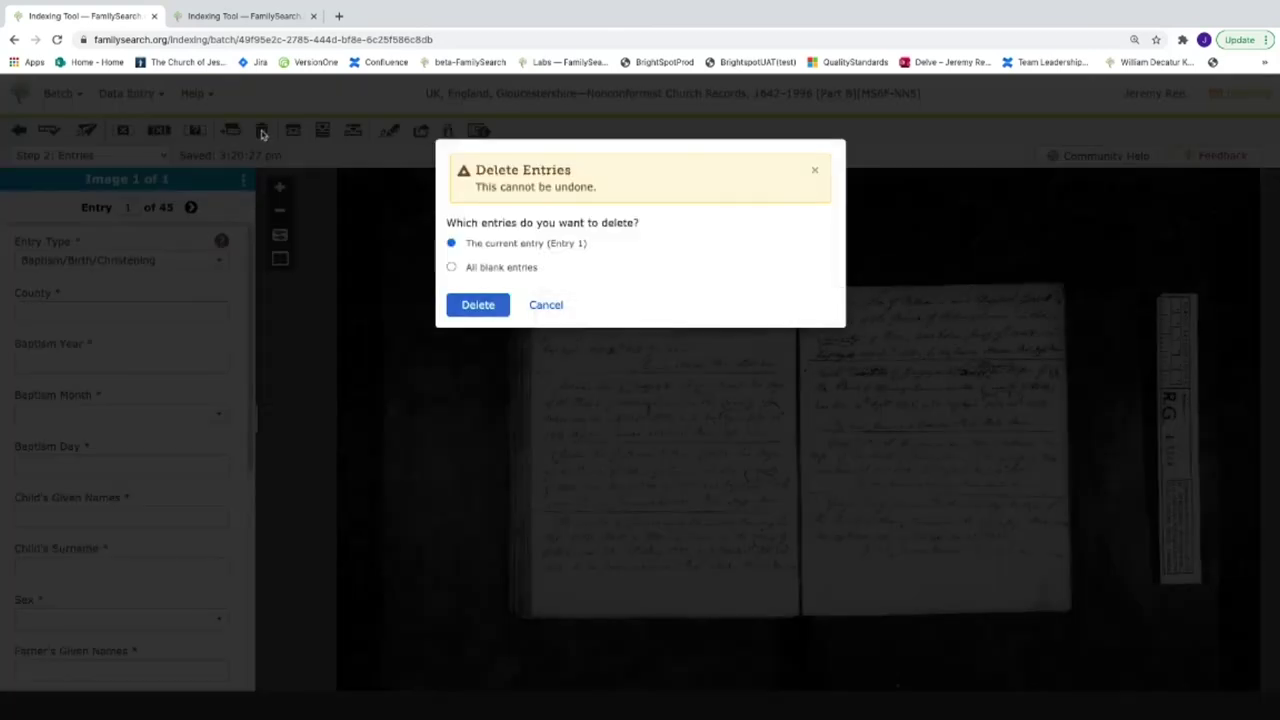
click(452, 269)
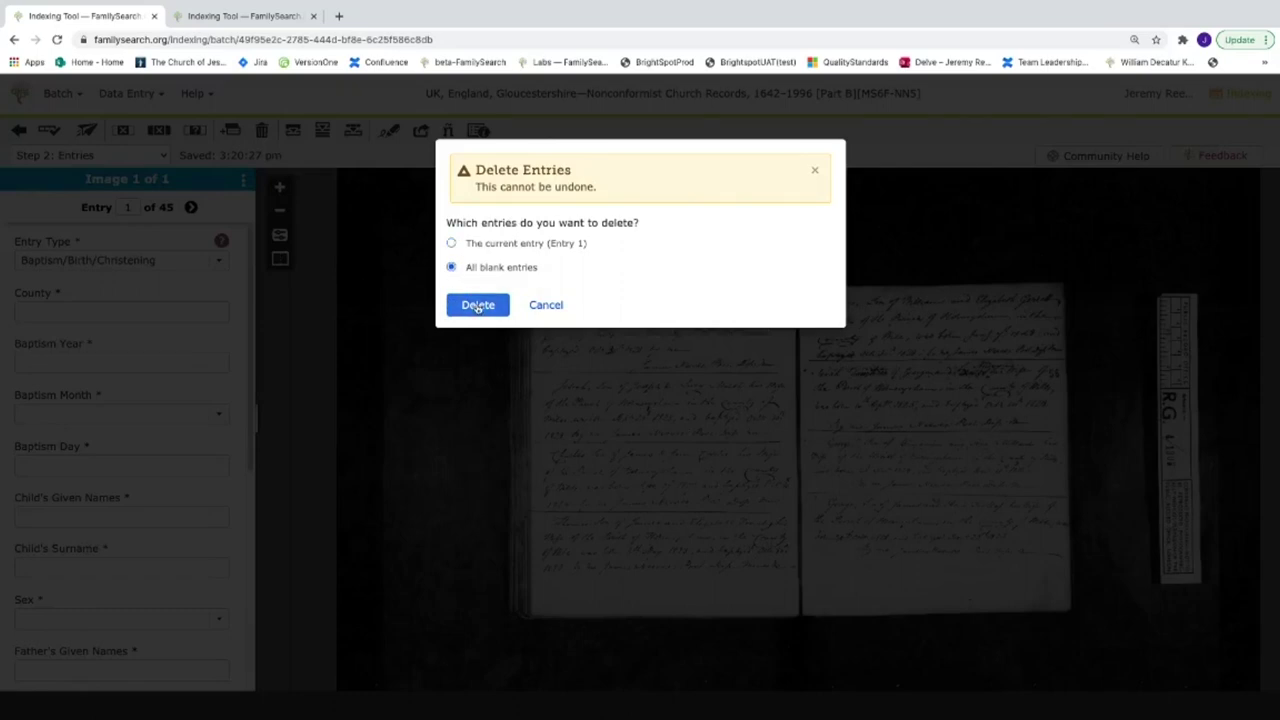
click(478, 305)
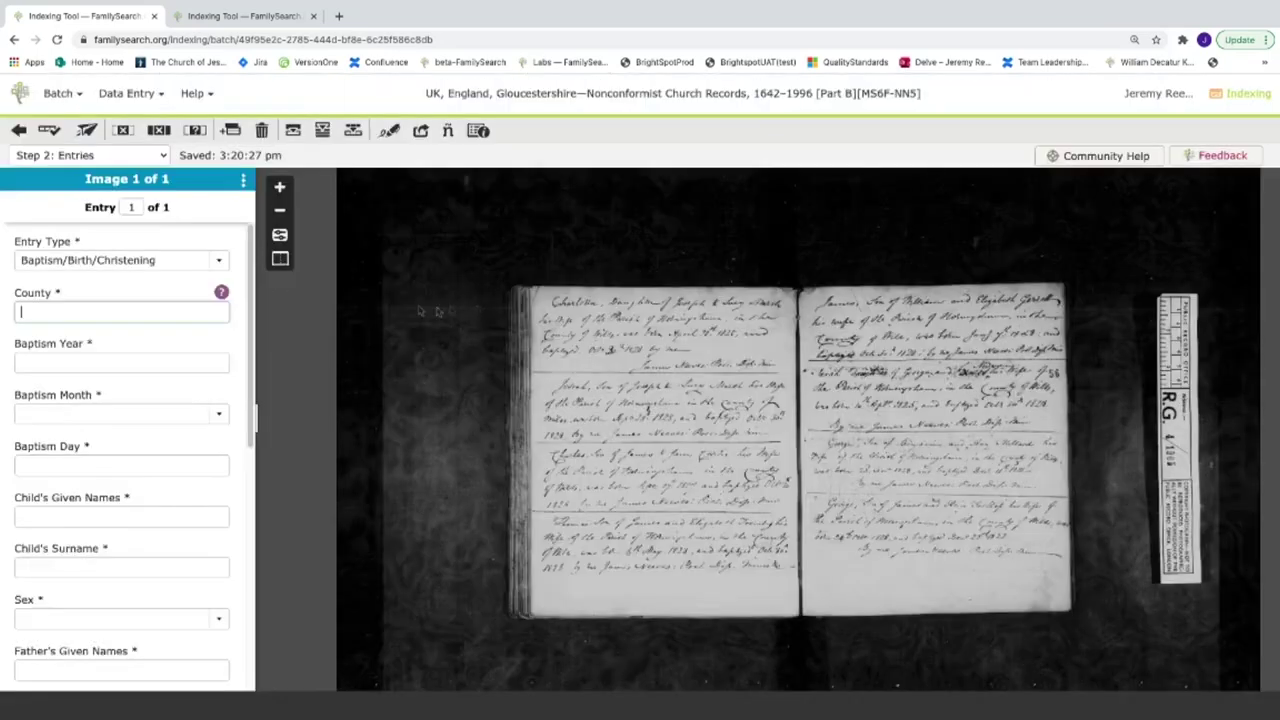
click(231, 131)
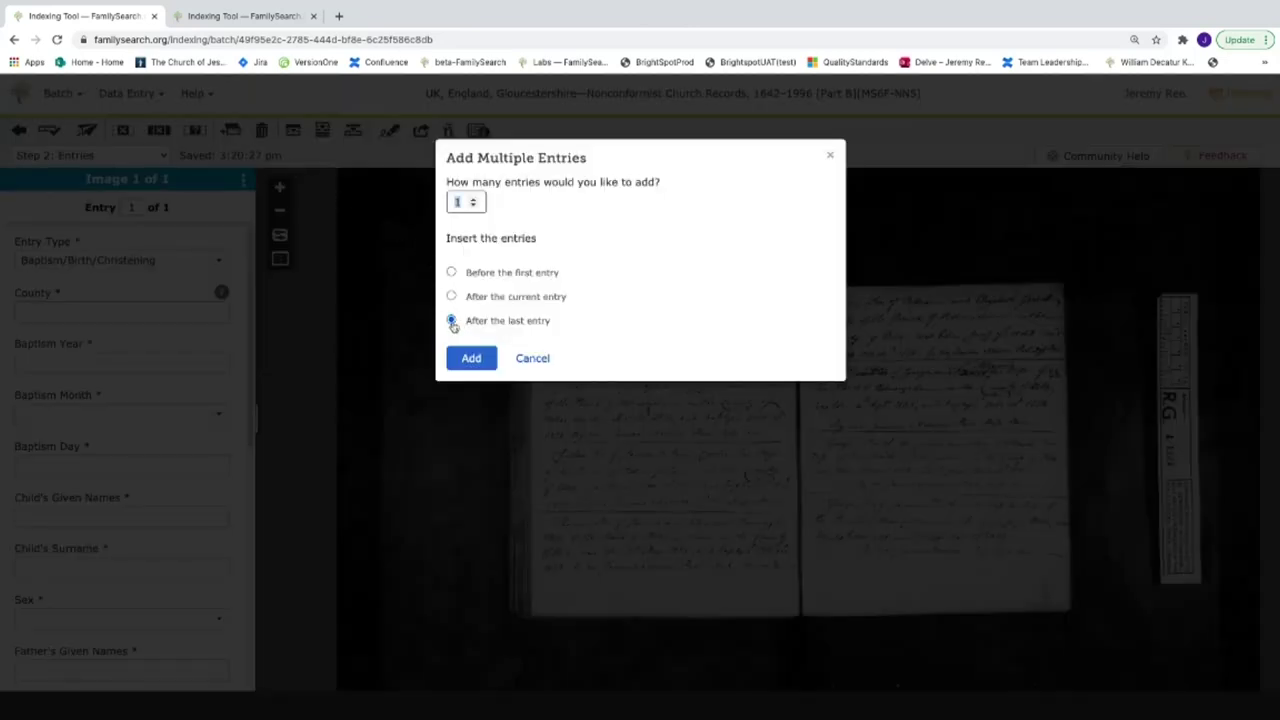
Add 44 entries after the last entry, bringing the batch back to 45.
click(474, 200)
key(Down)
key(BackSpace)
text(44)
click(482, 358)
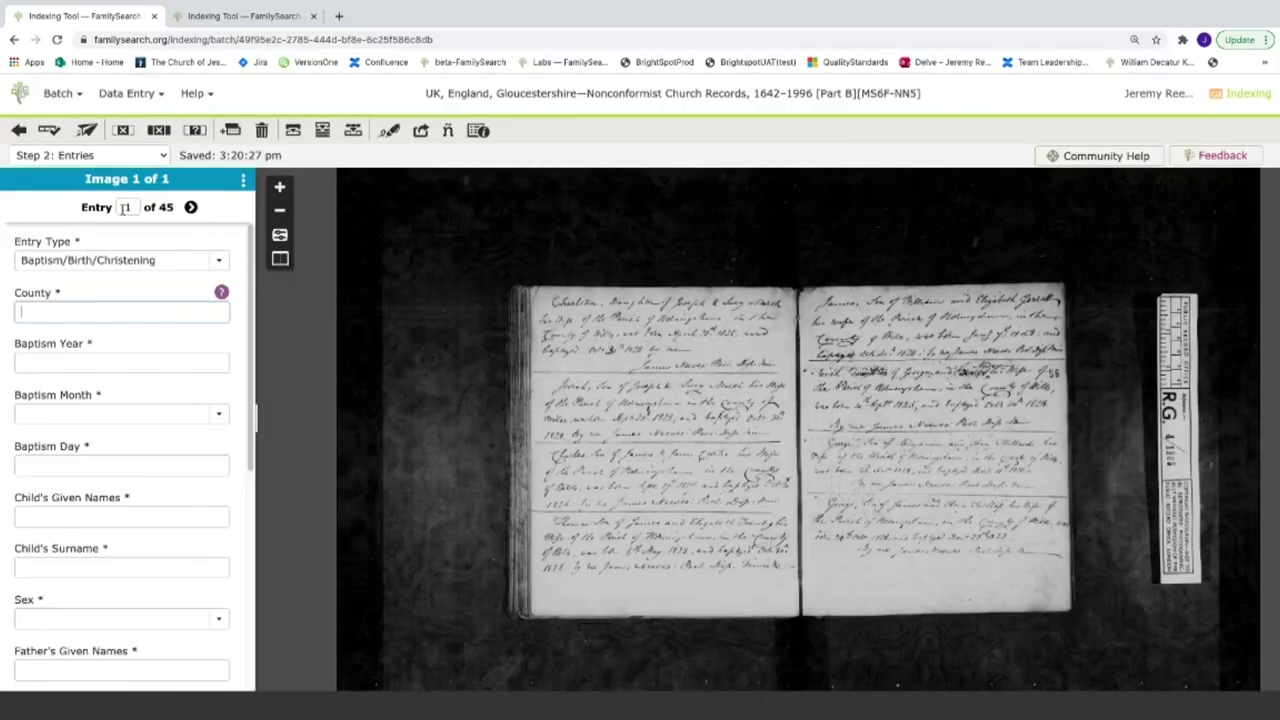
Step forward through the new entries, check an Entry Type field, then return toward Entry 1.
click(191, 207)
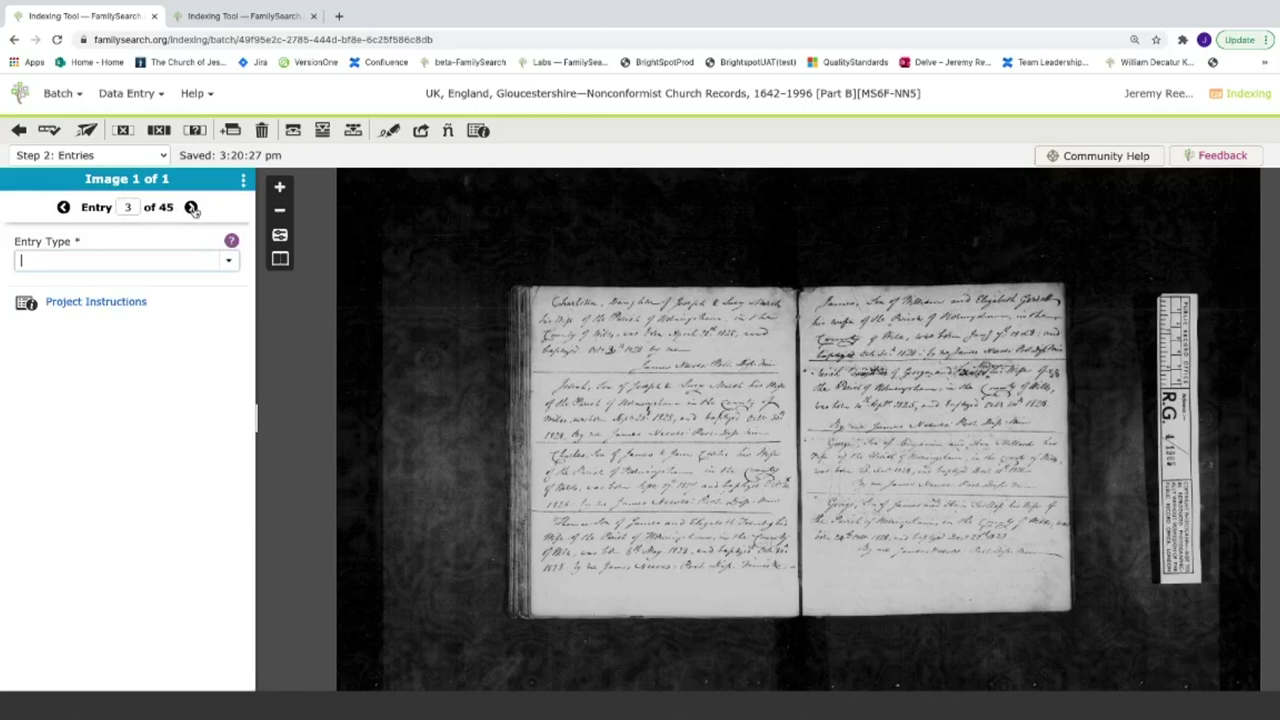
click(191, 207)
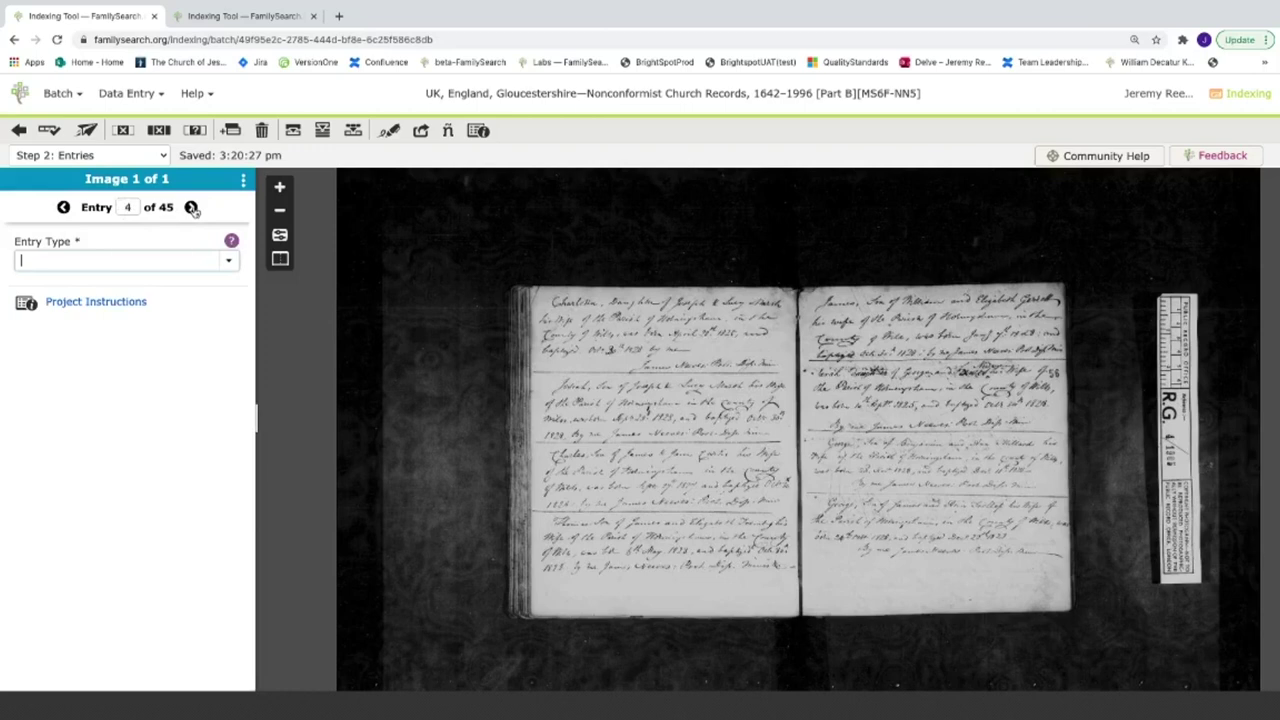
click(203, 264)
click(63, 207)
click(63, 207)
click(63, 207)
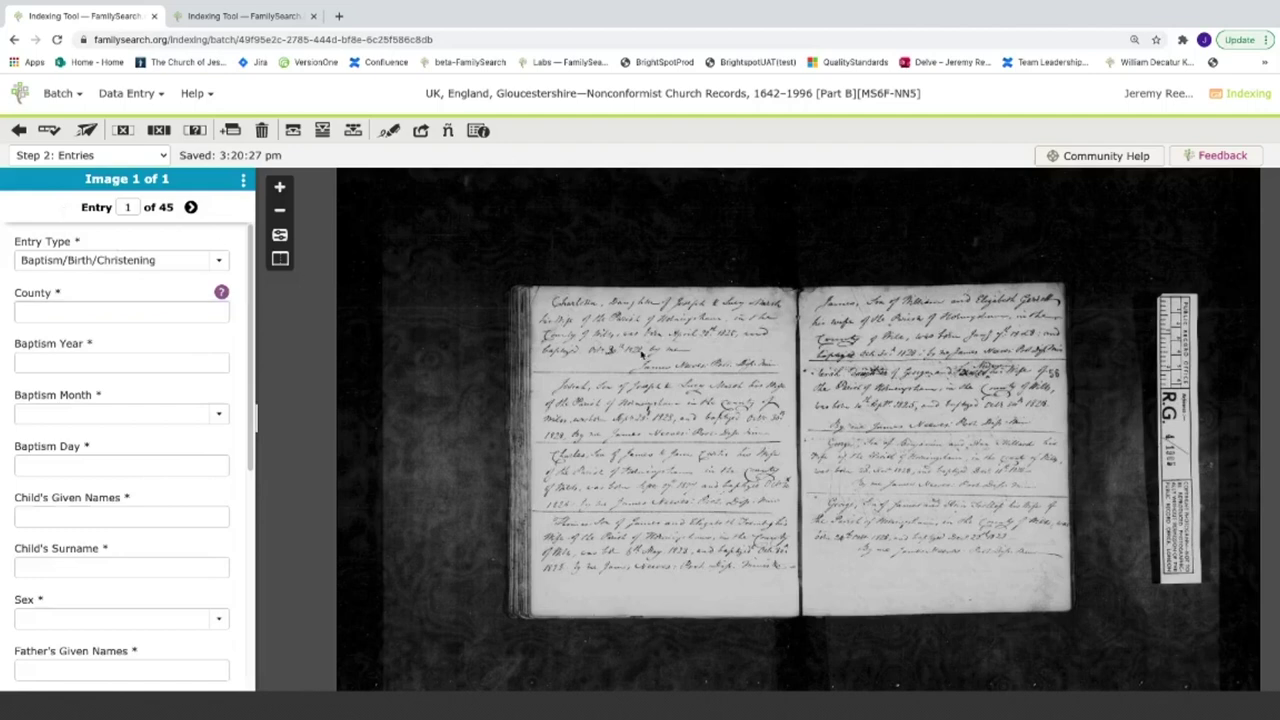